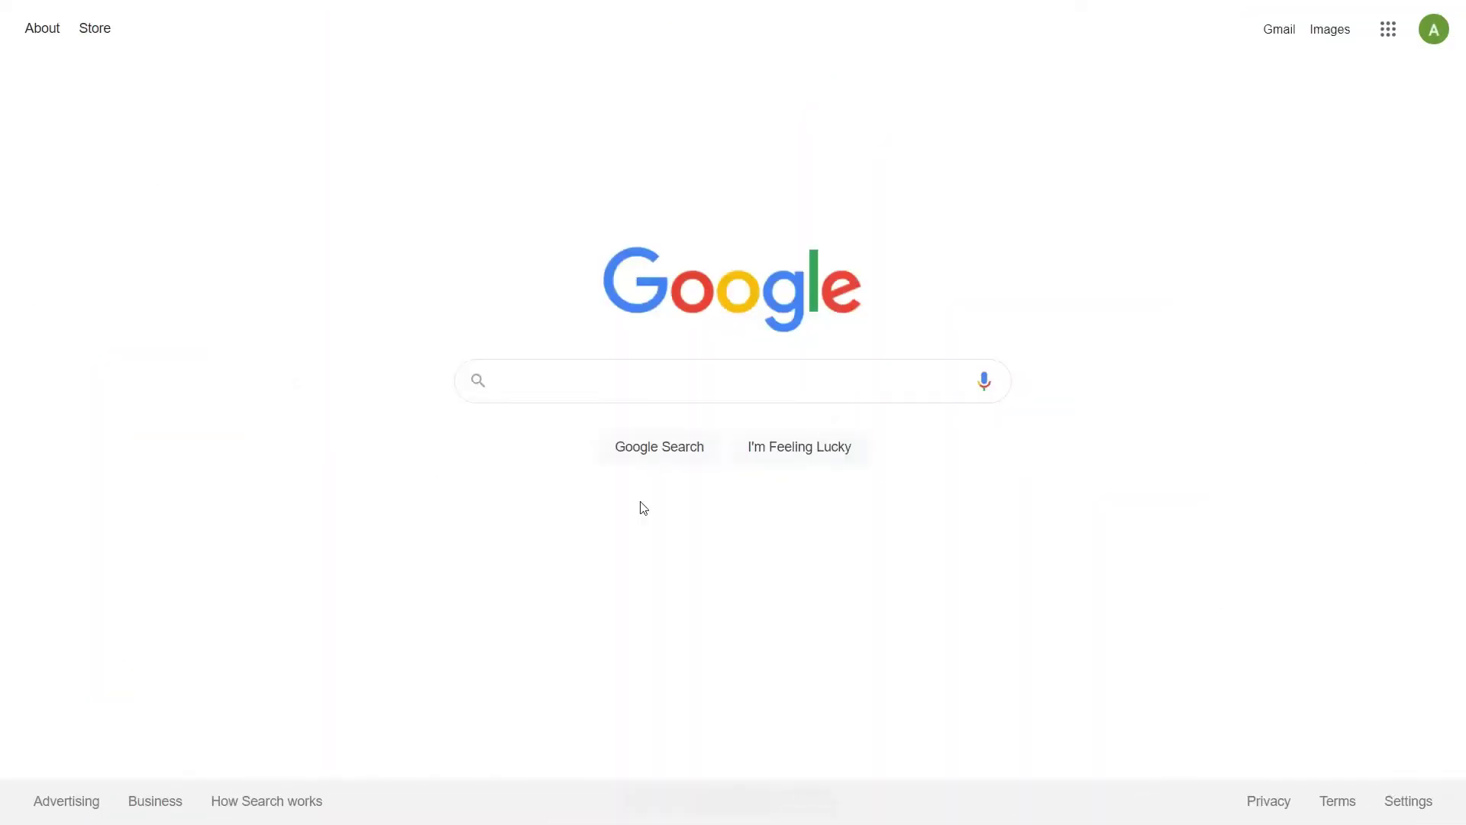
pyautogui.write('SysTools Image Converter')
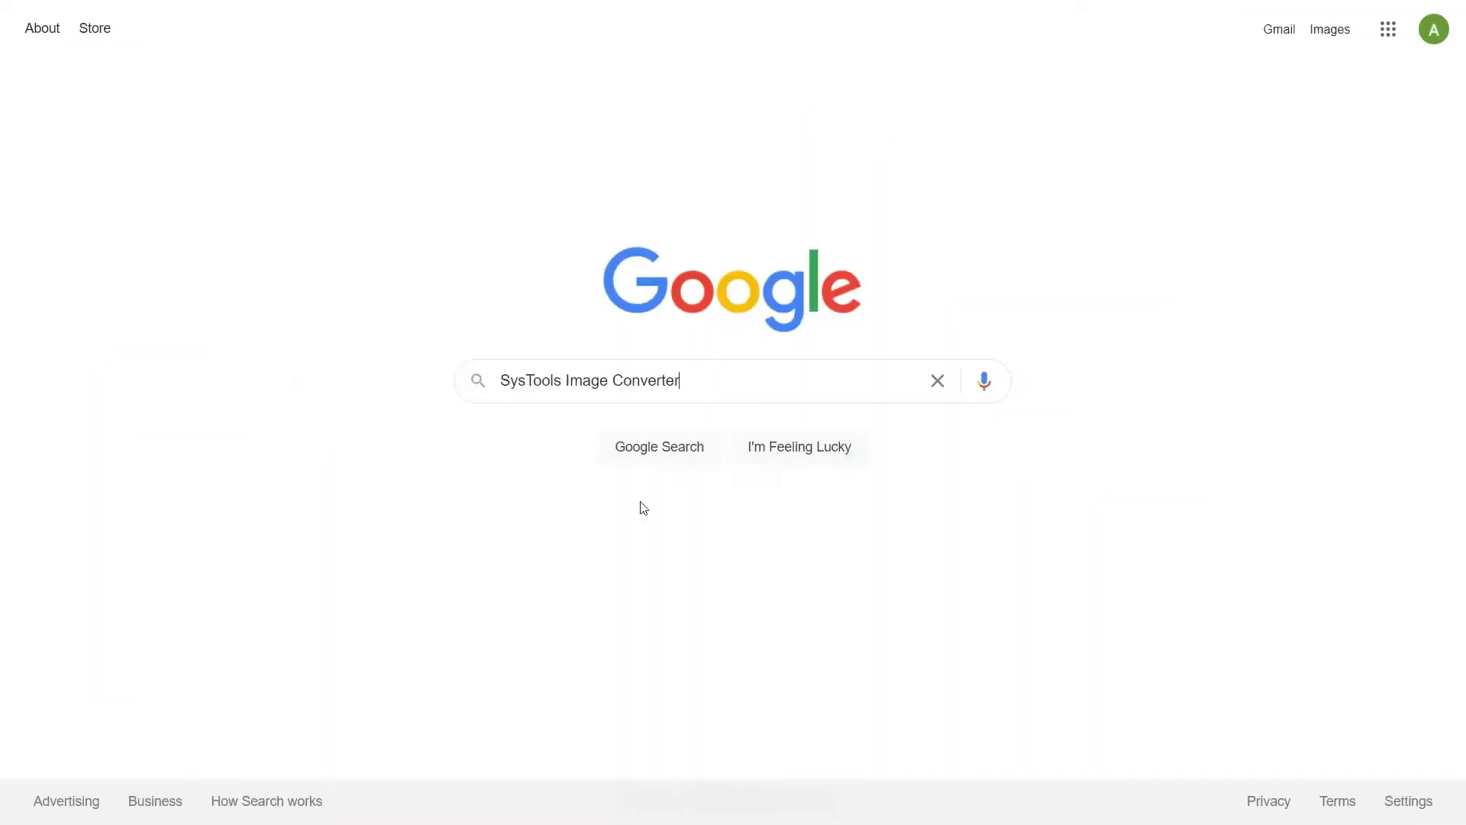
# Run a Google search for 'SysTools Image Converter'
pyautogui.click(655, 453)
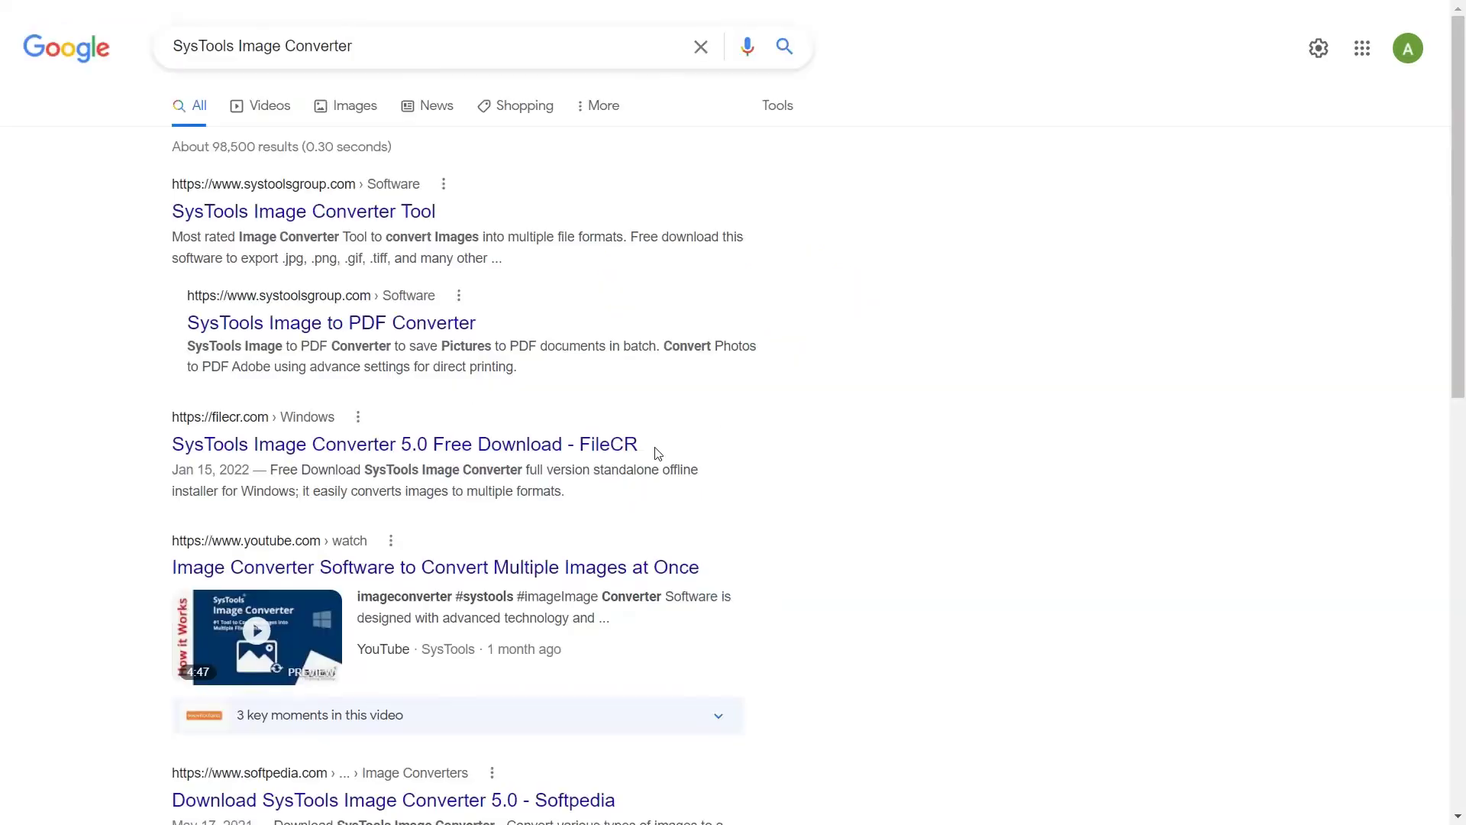
# Open the SysTools Image Converter Tool page and download image-converter.exe
pyautogui.click(211, 223)
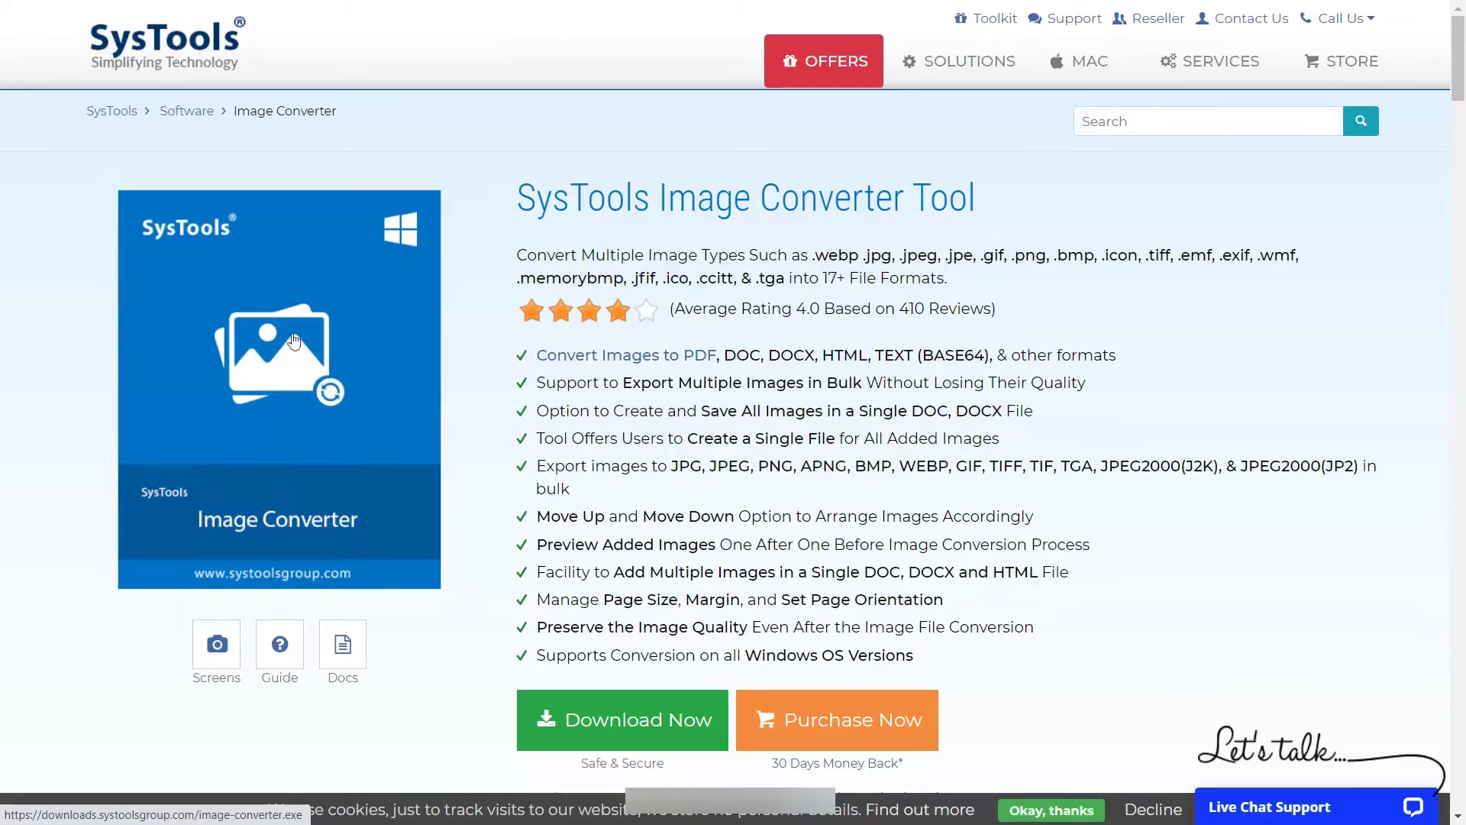
pyautogui.click(626, 733)
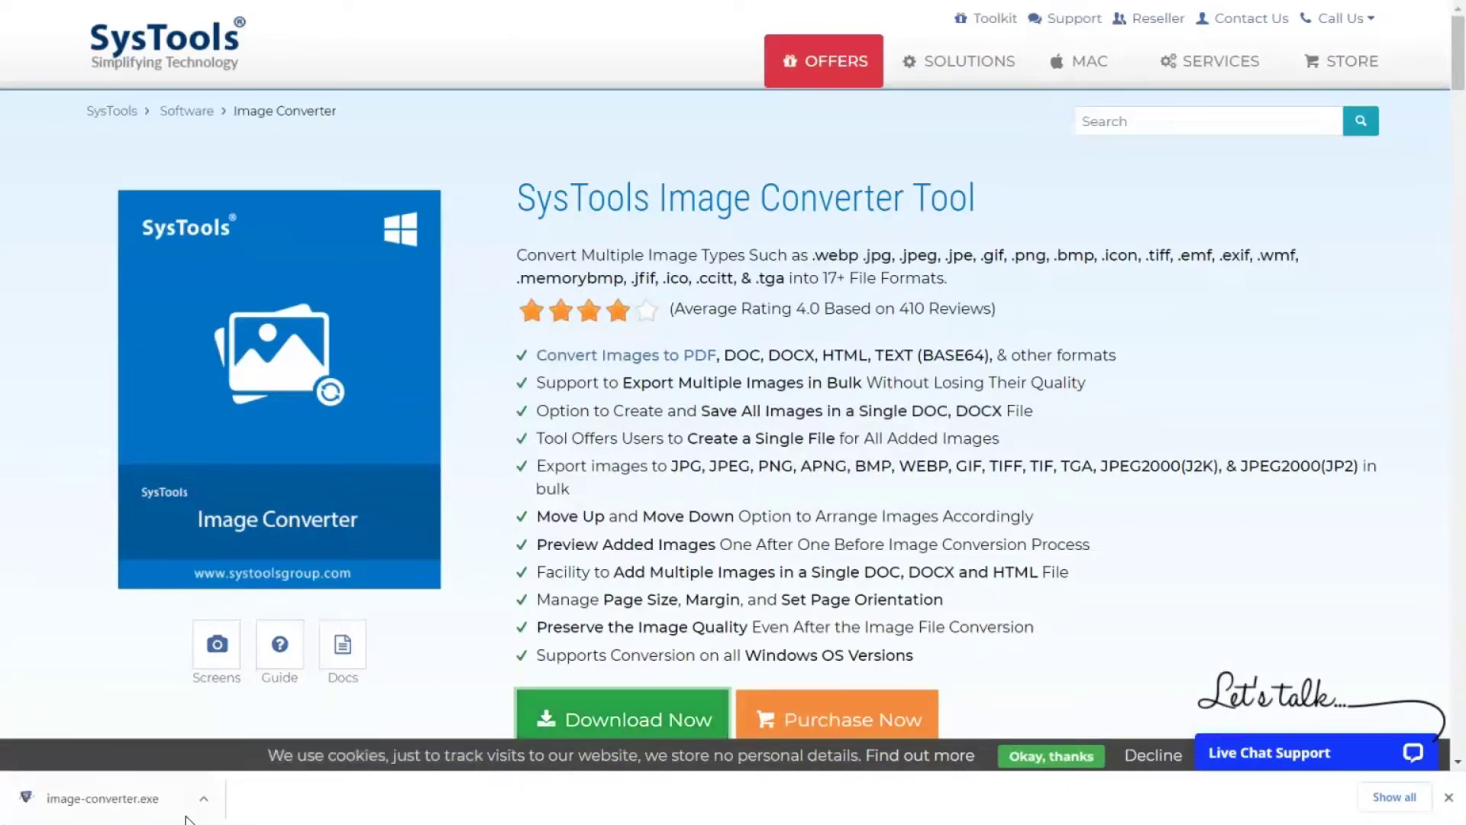
# Install image-converter.exe, accepting the license and default folder, then launch the converter
pyautogui.click(115, 804)
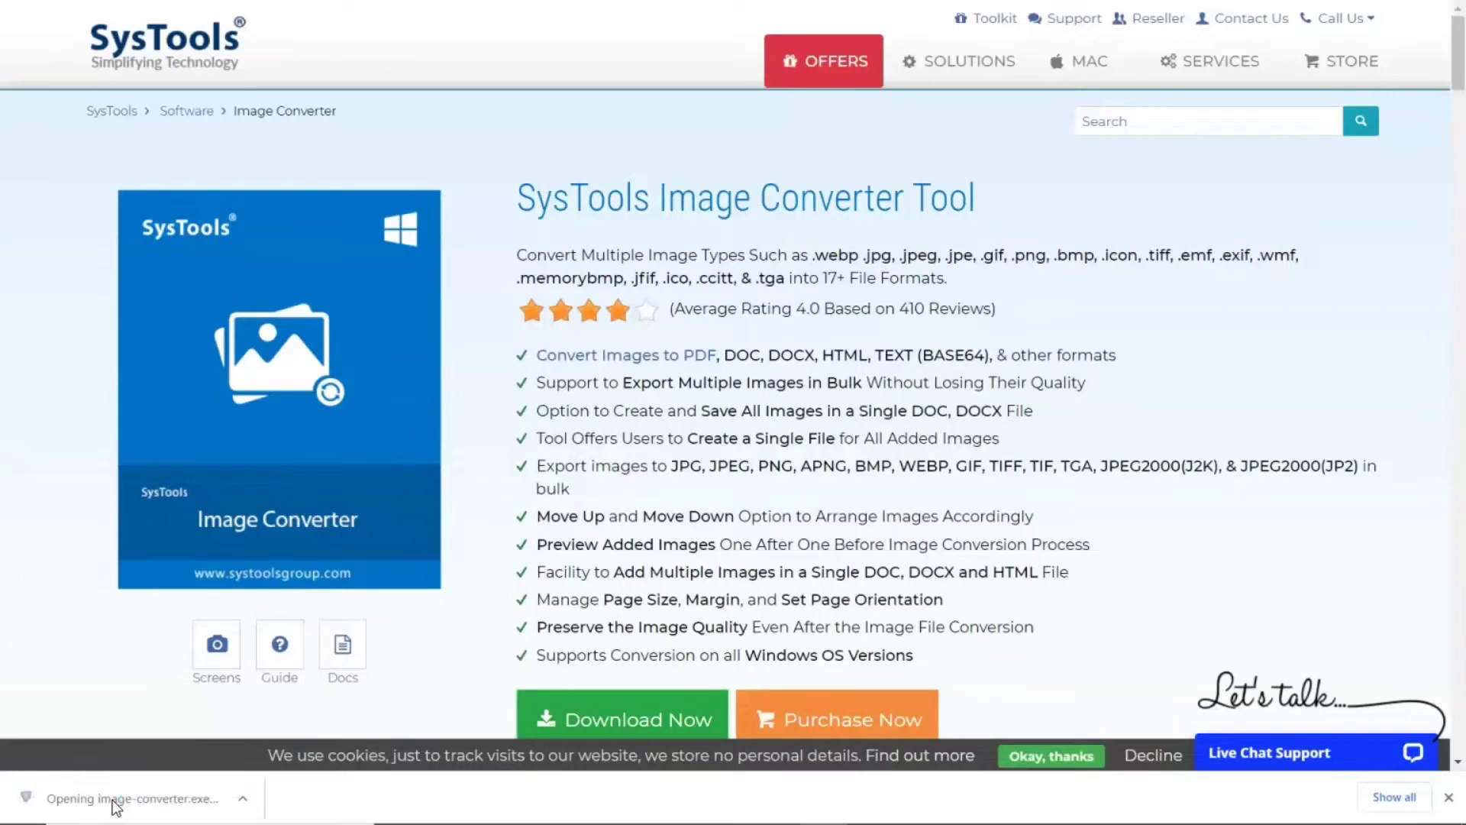
pyautogui.click(834, 572)
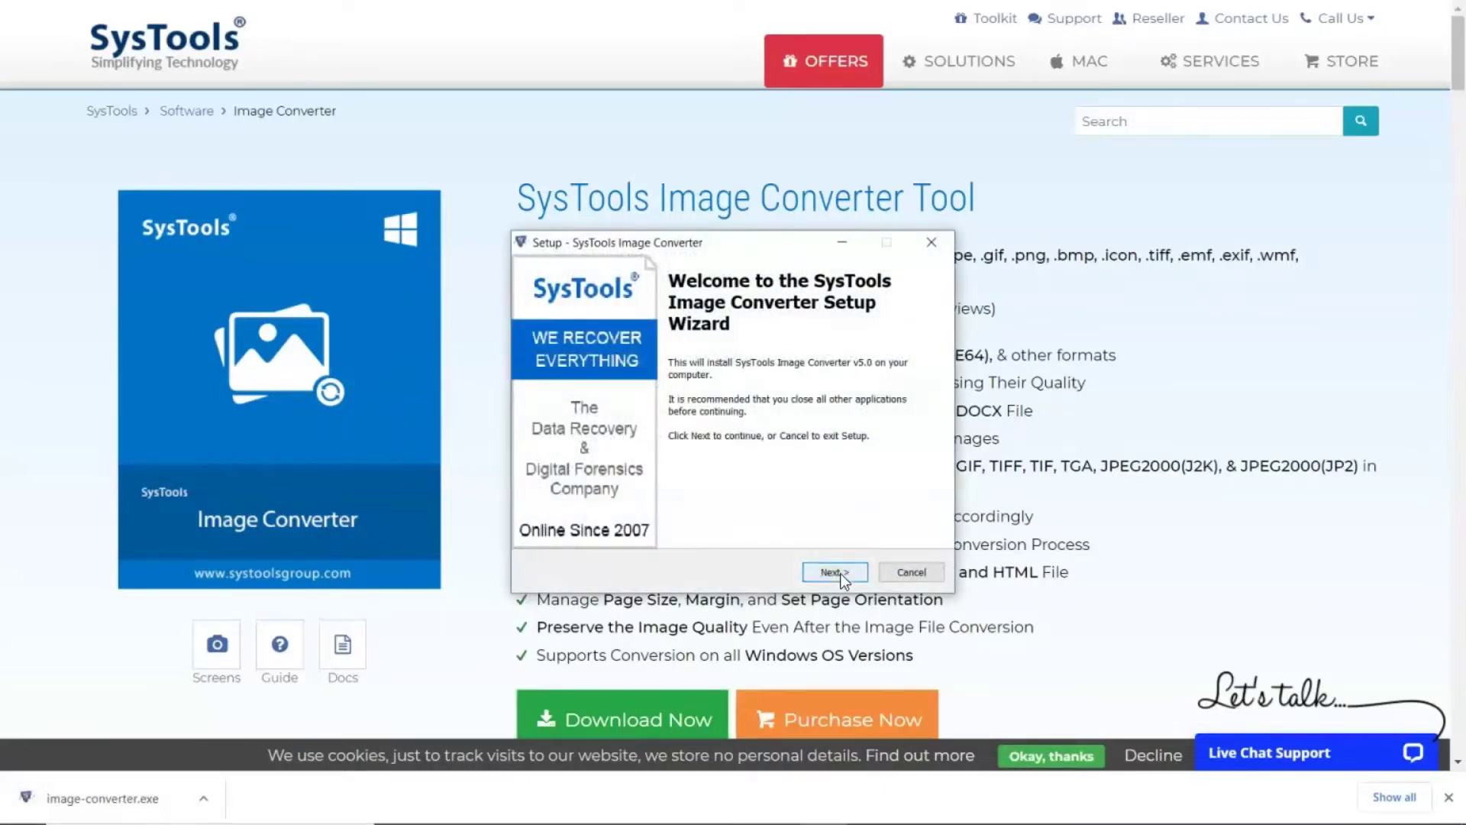
pyautogui.click(554, 514)
pyautogui.click(835, 574)
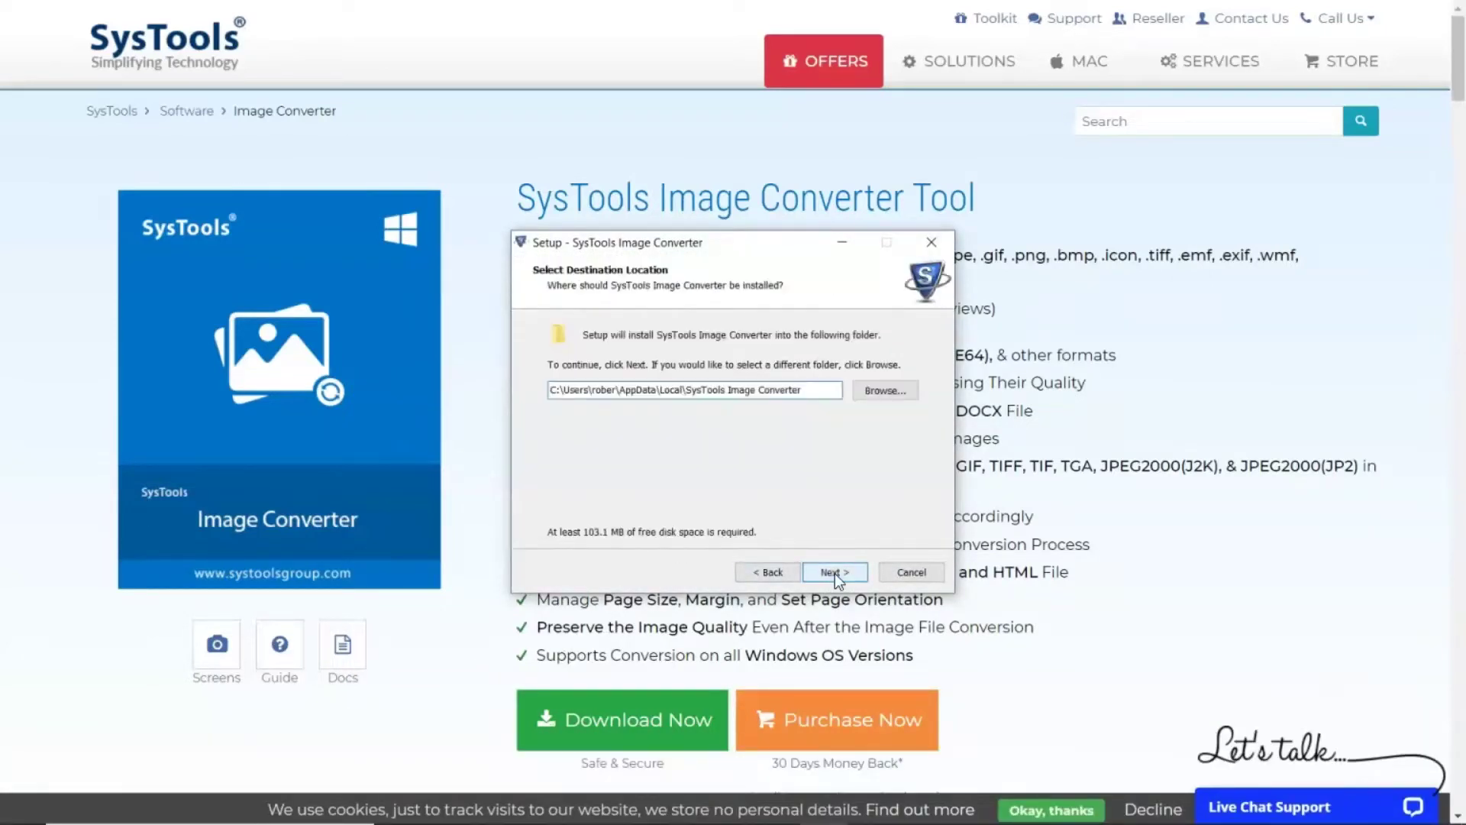
pyautogui.click(835, 574)
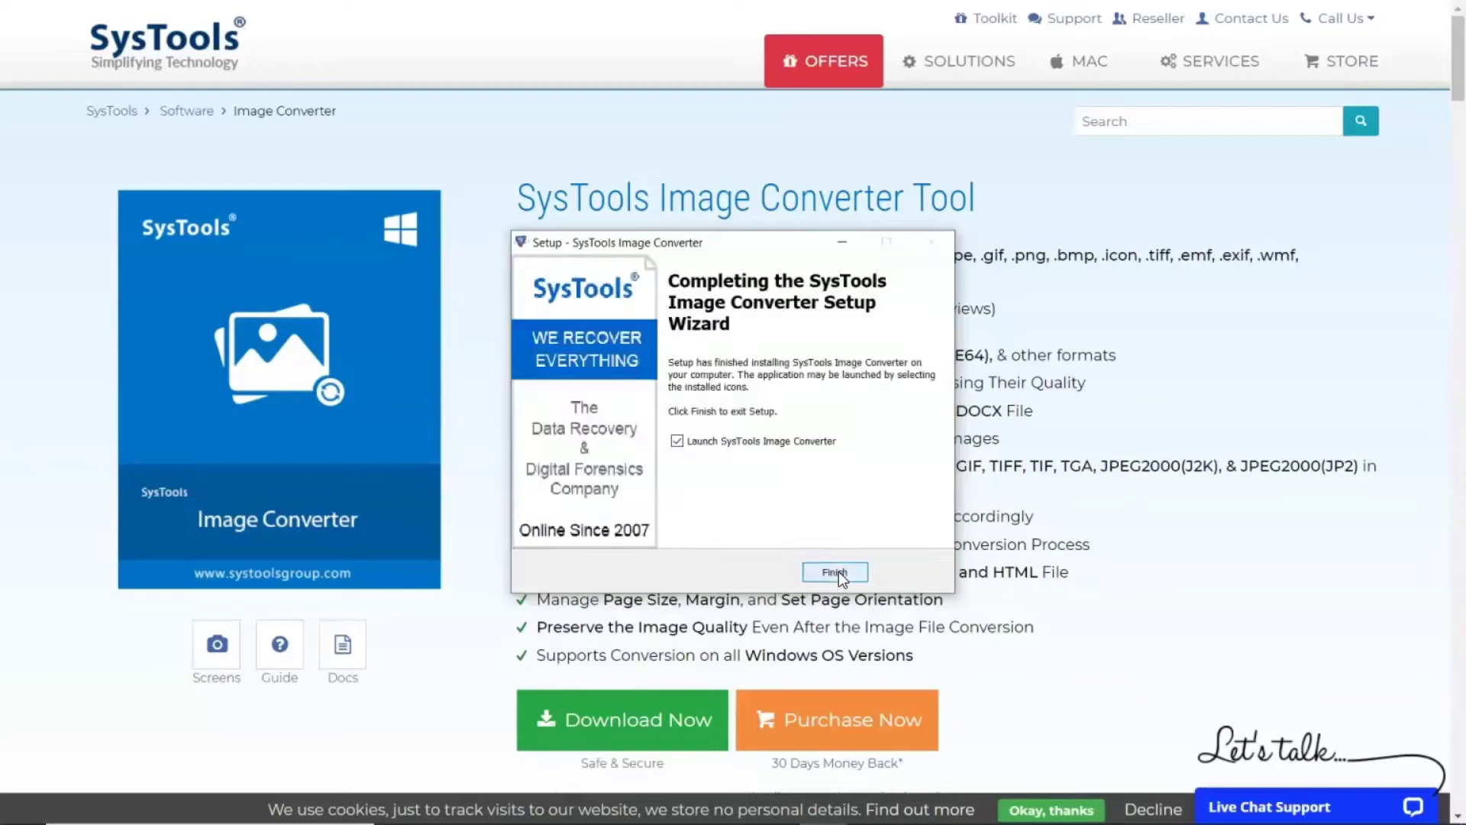
pyautogui.press('Return')
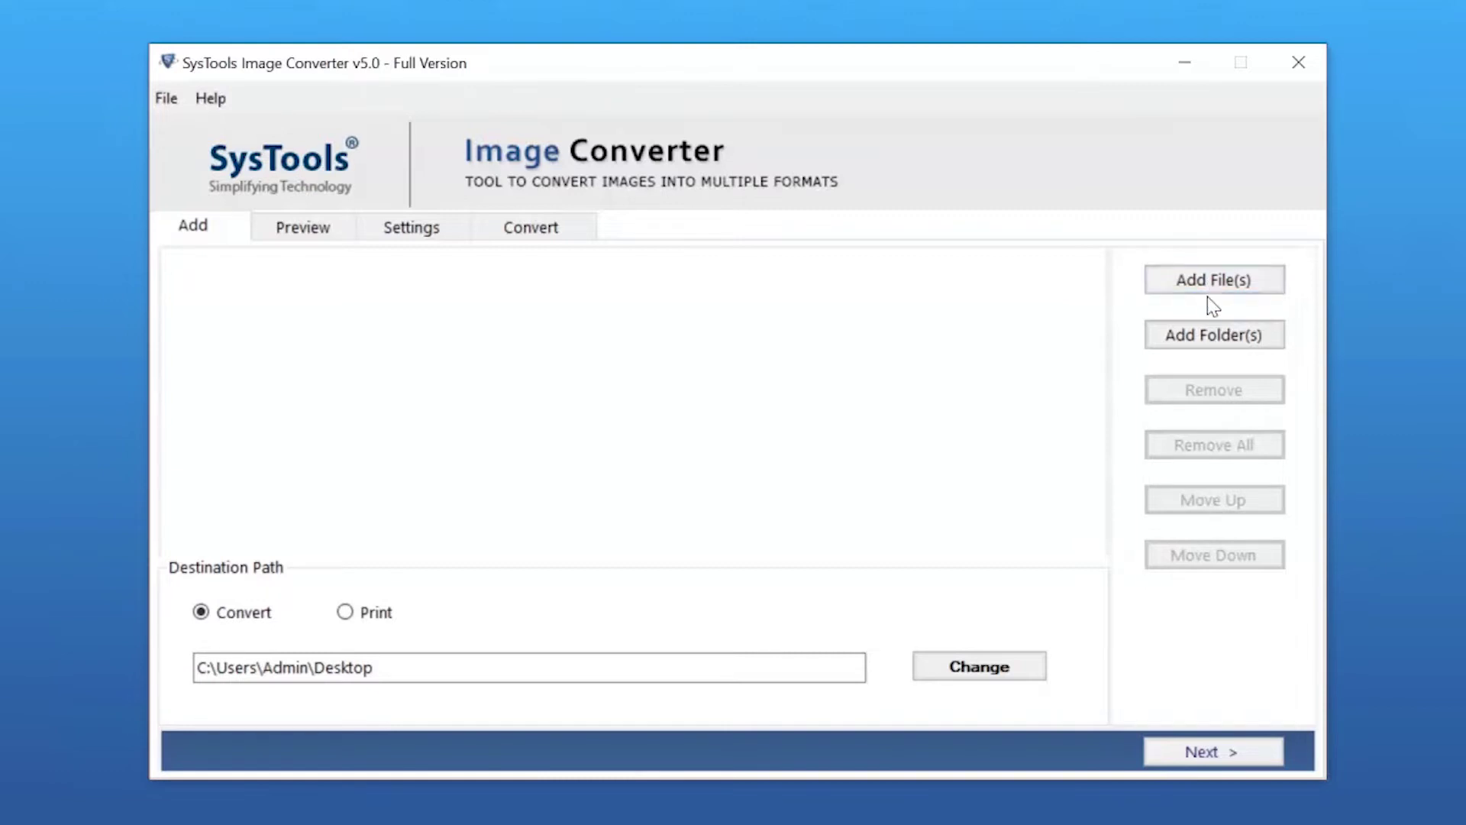
# Add the Images folder with its WebP files using Add Folder(s)
pyautogui.click(1210, 338)
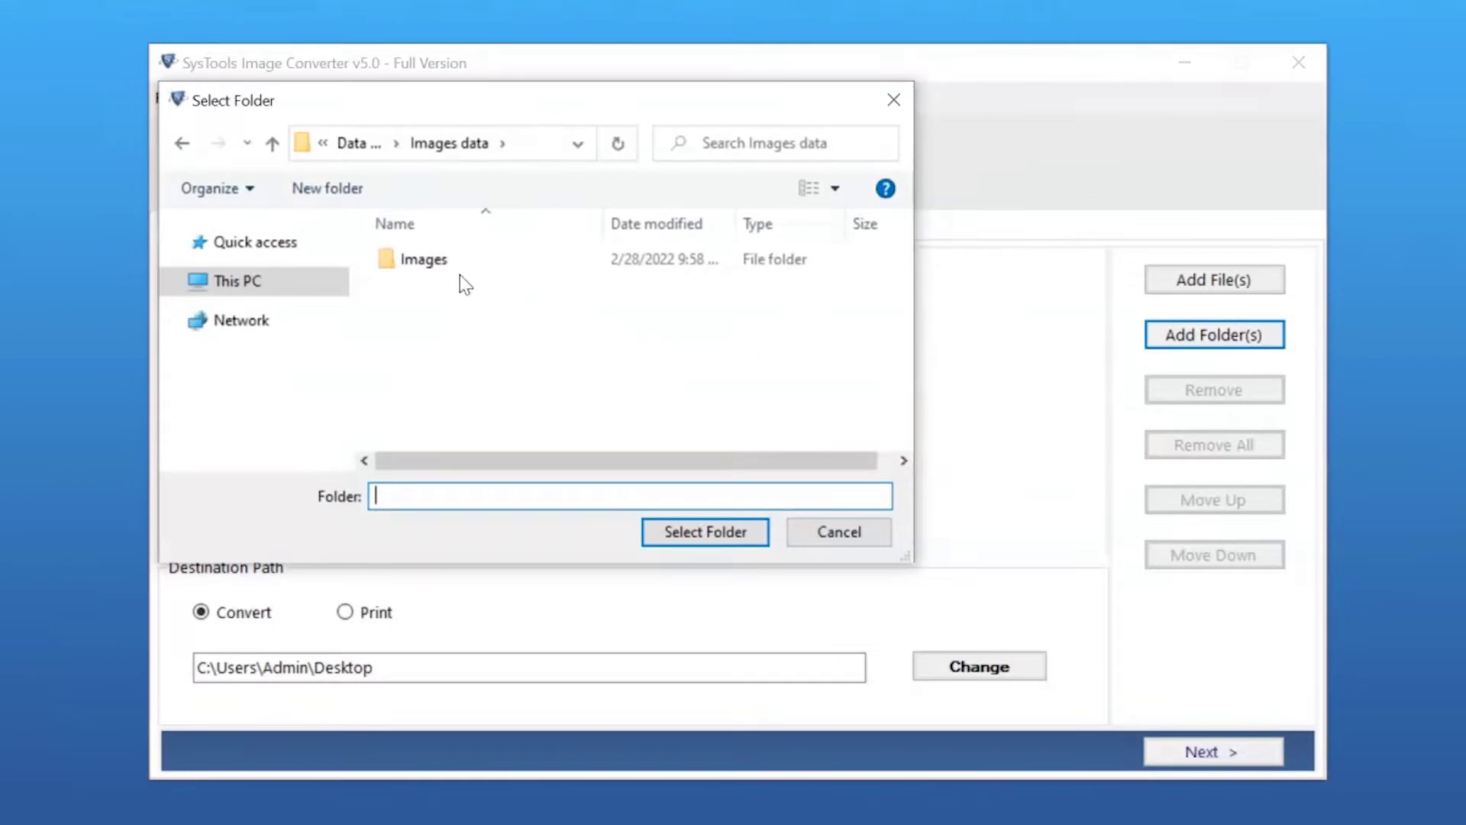
pyautogui.click(440, 268)
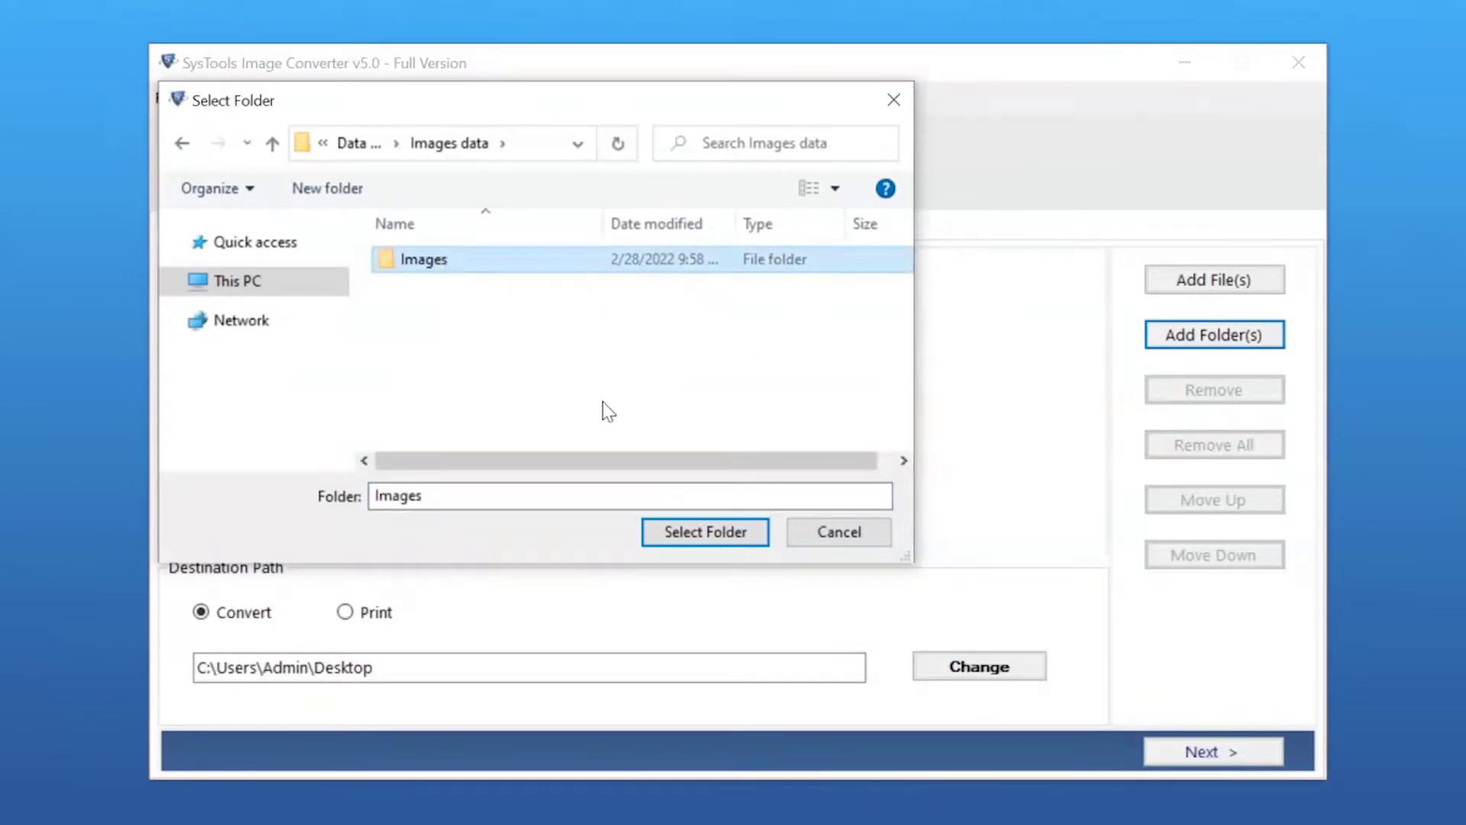
pyautogui.click(730, 539)
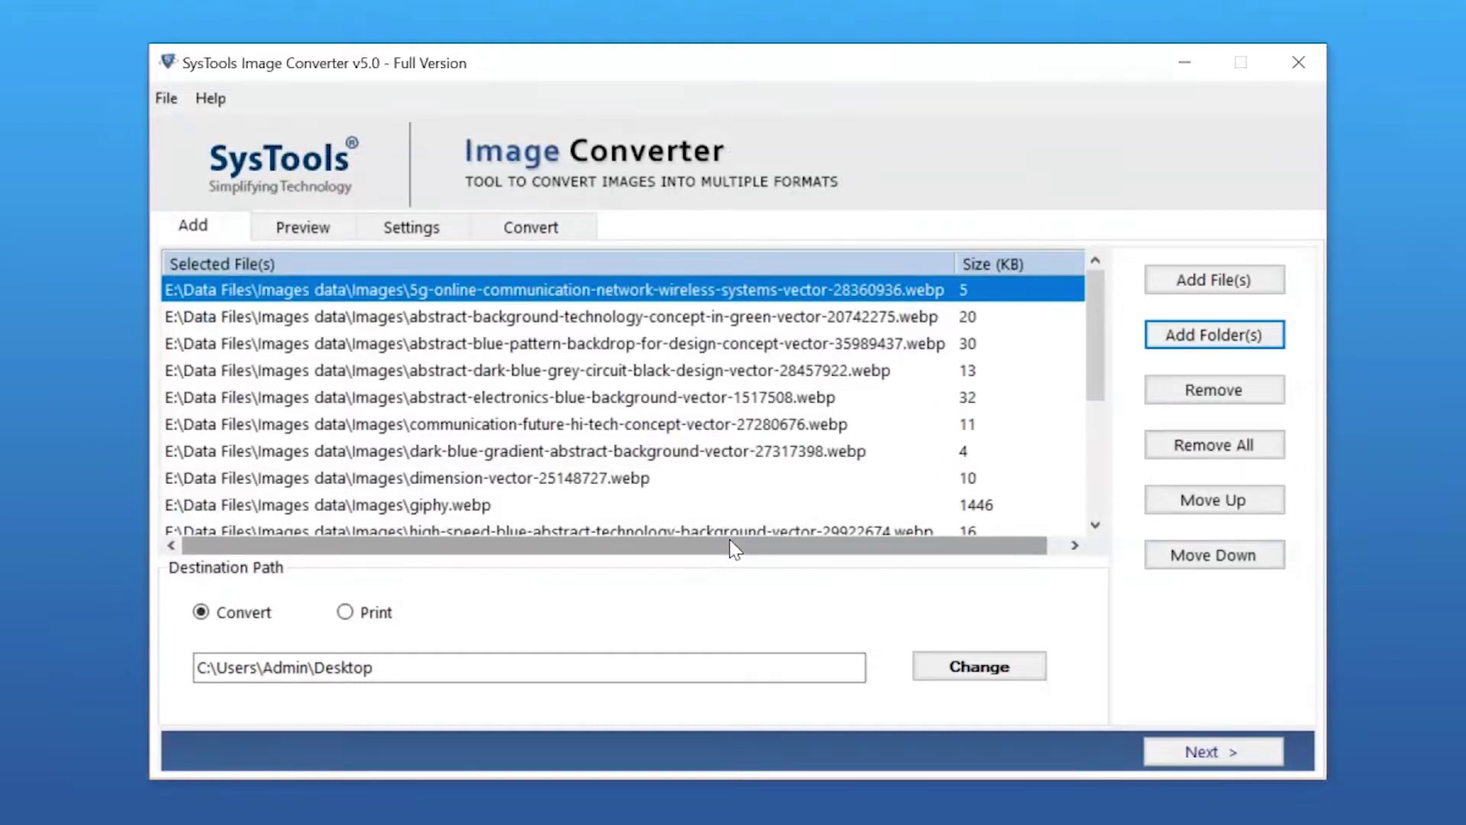
# Remove the top two images and move abstract-blue-pattern down two places
pyautogui.click(1191, 395)
pyautogui.click(1201, 395)
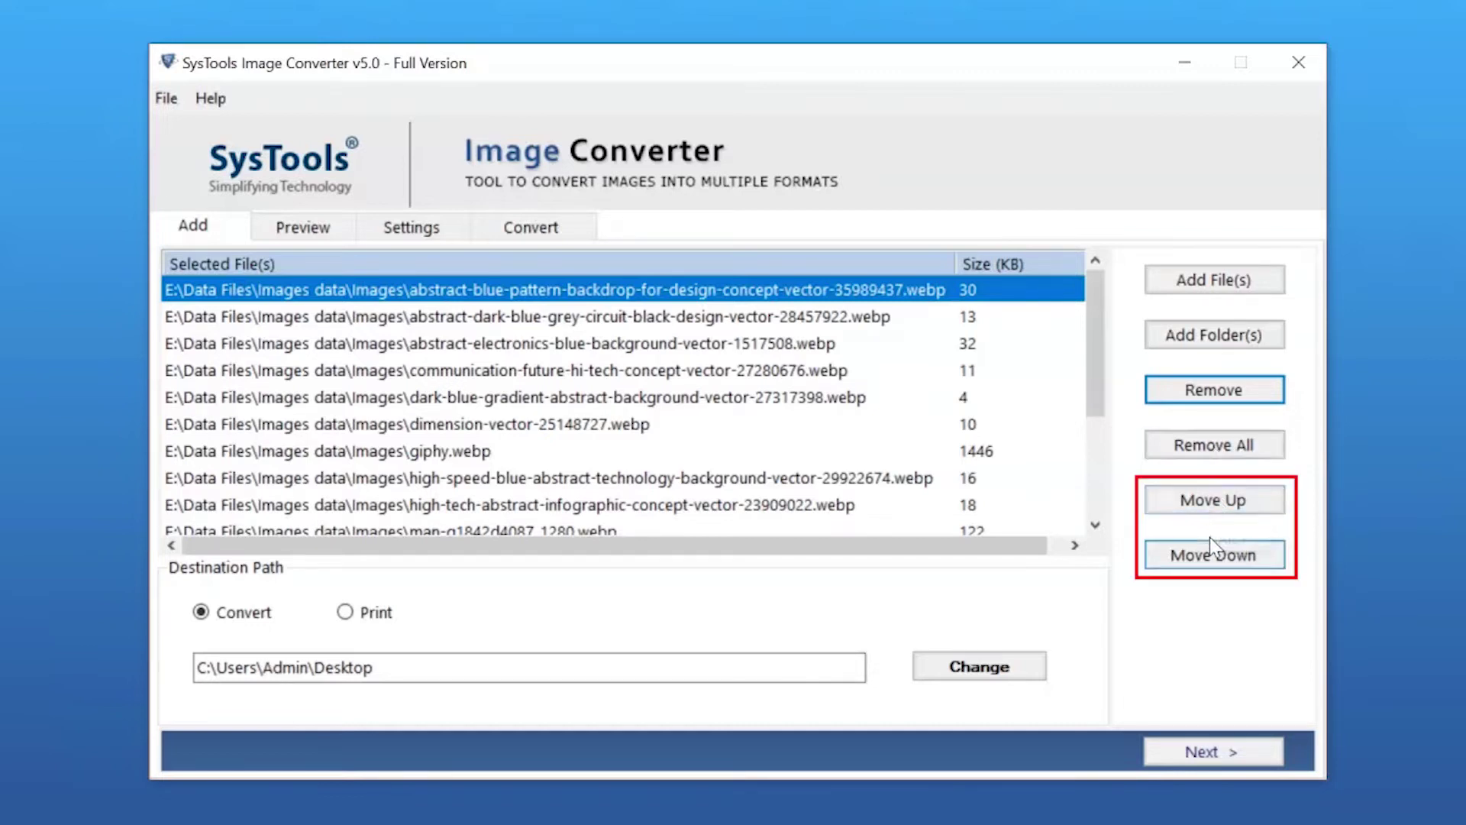
pyautogui.click(1210, 558)
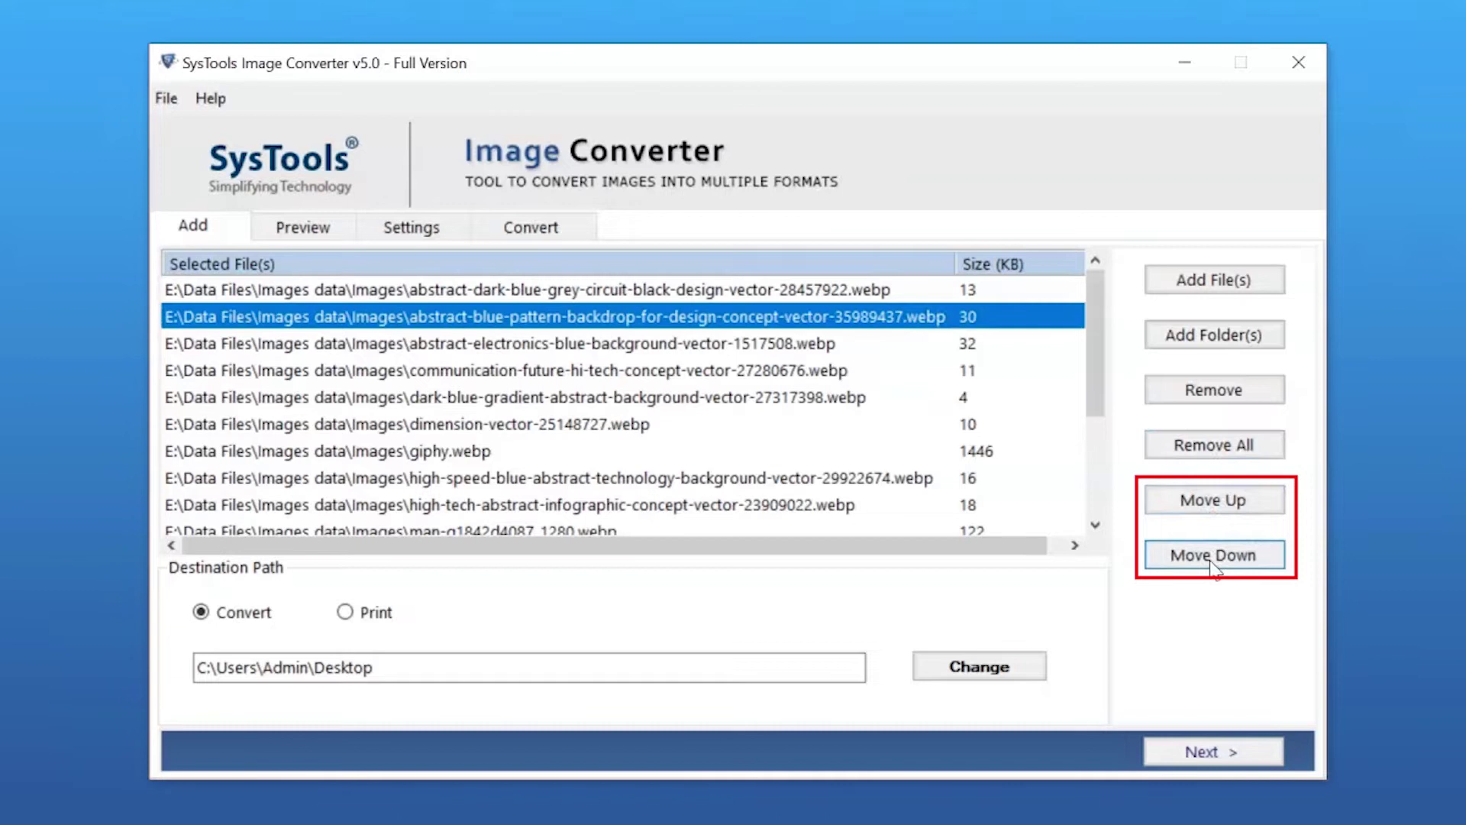
pyautogui.click(1215, 559)
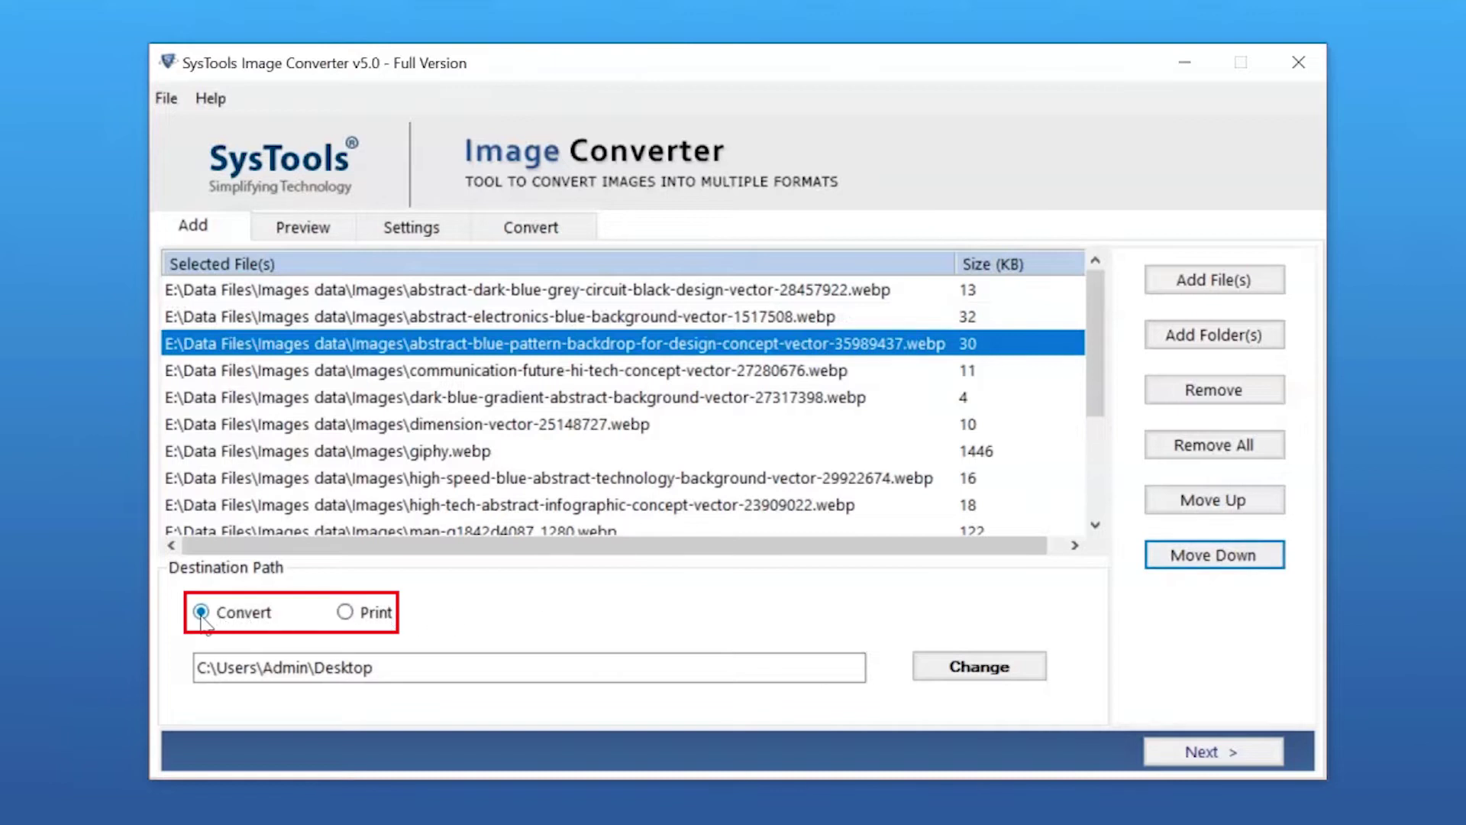
# Keep Convert mode and set the destination to Desktop's Converted Data Files folder
pyautogui.click(345, 614)
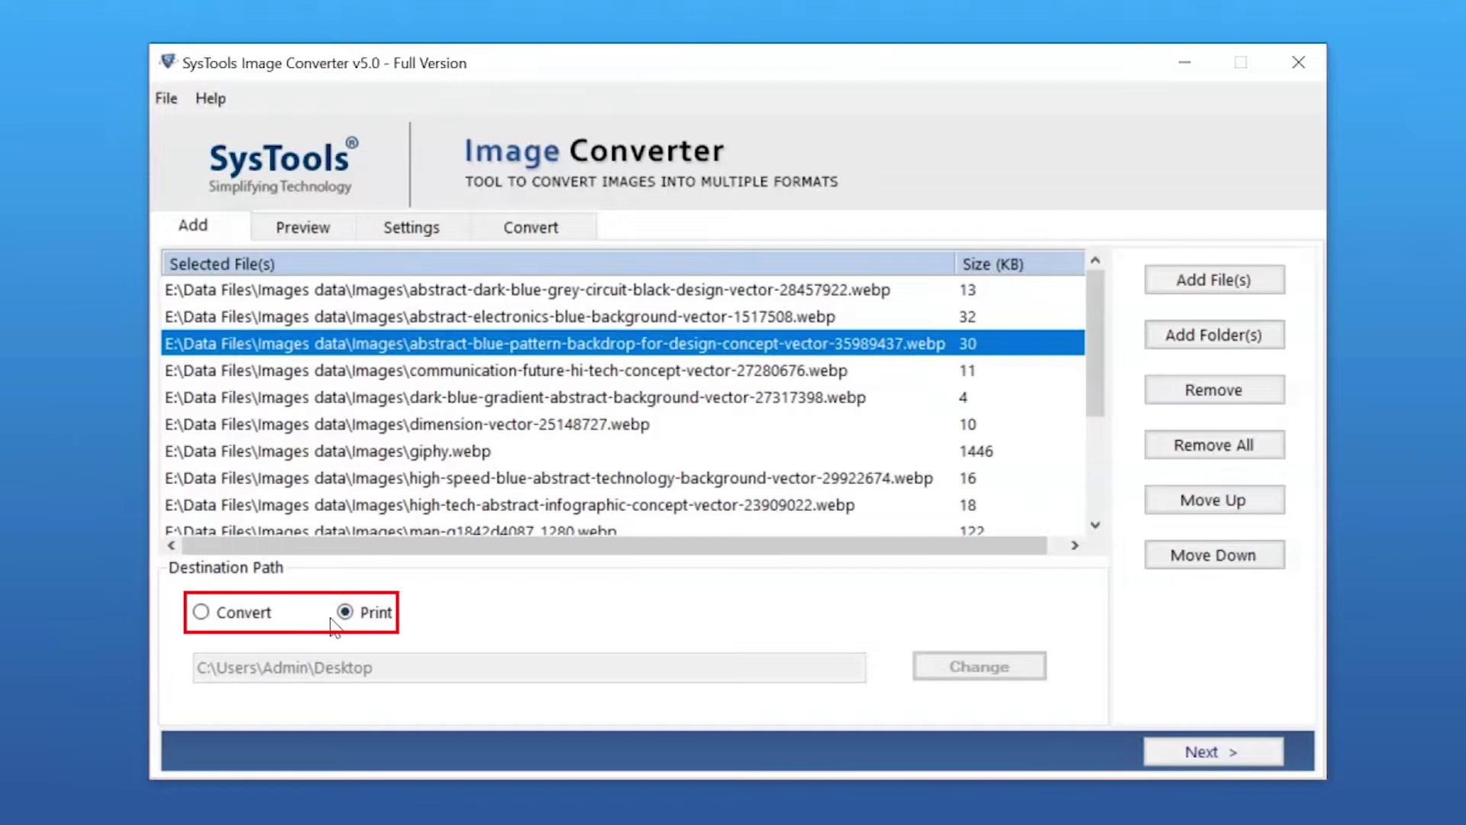
pyautogui.click(202, 612)
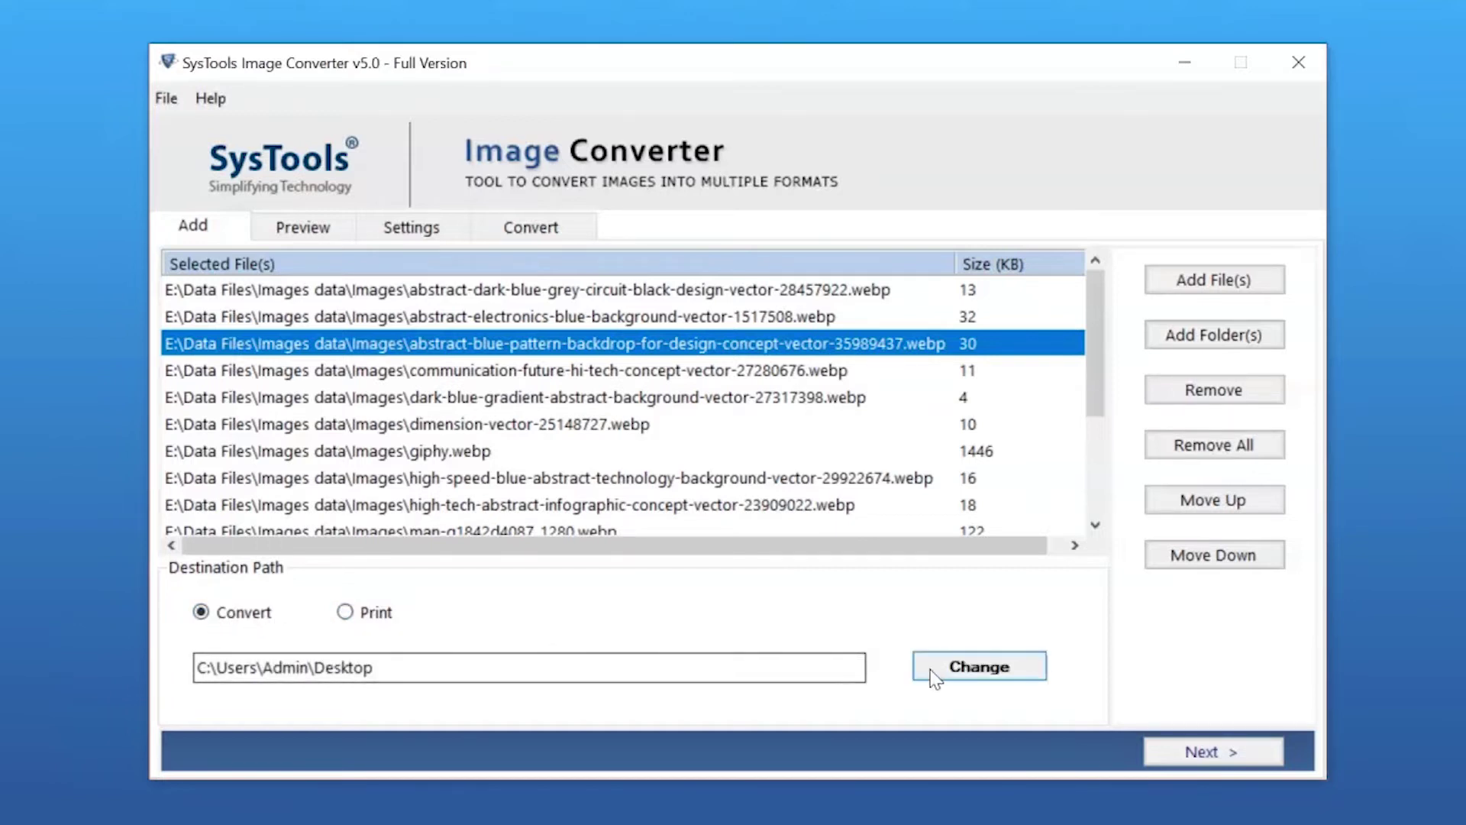
pyautogui.click(980, 667)
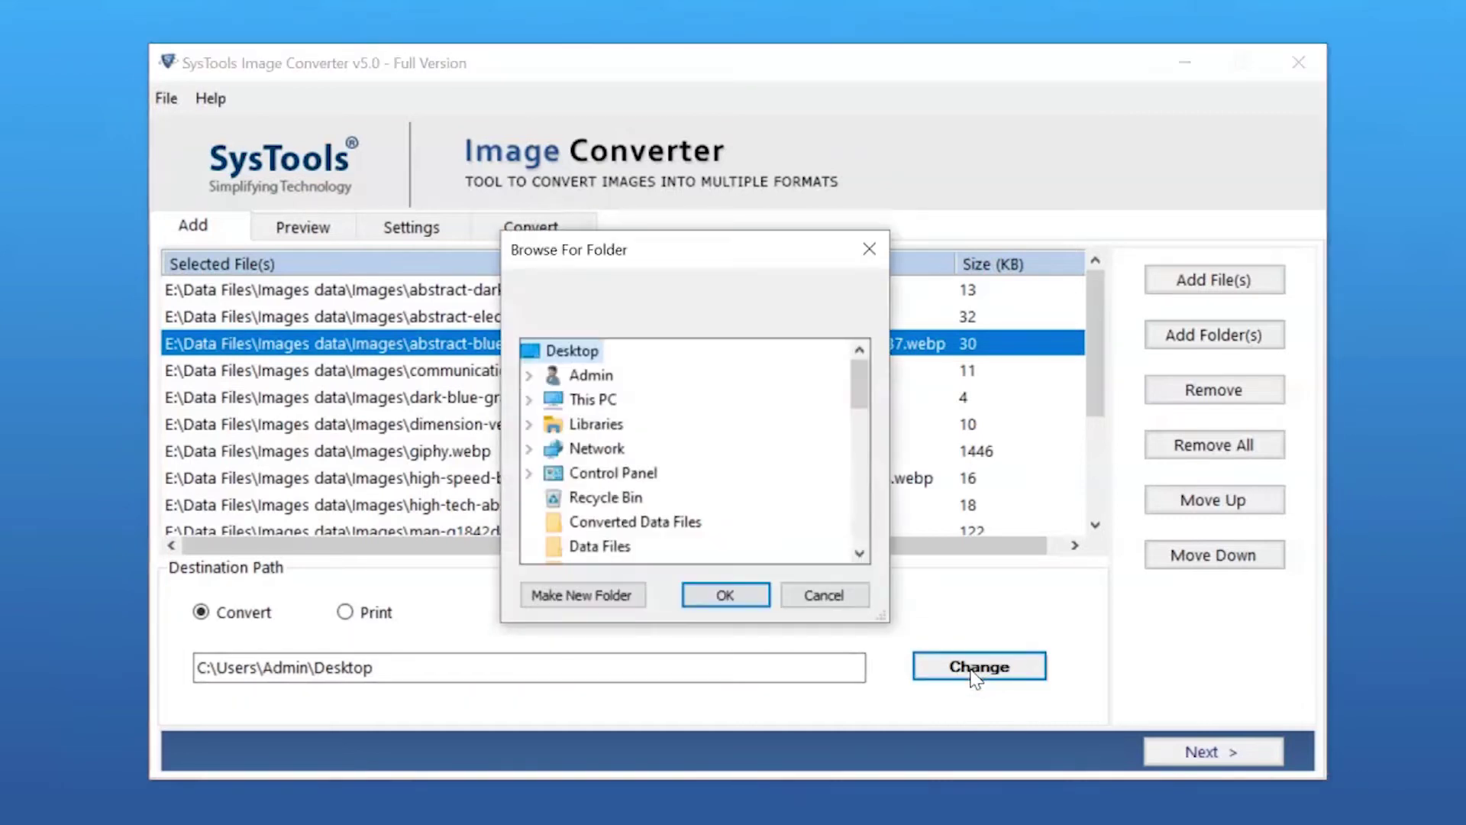
pyautogui.click(649, 526)
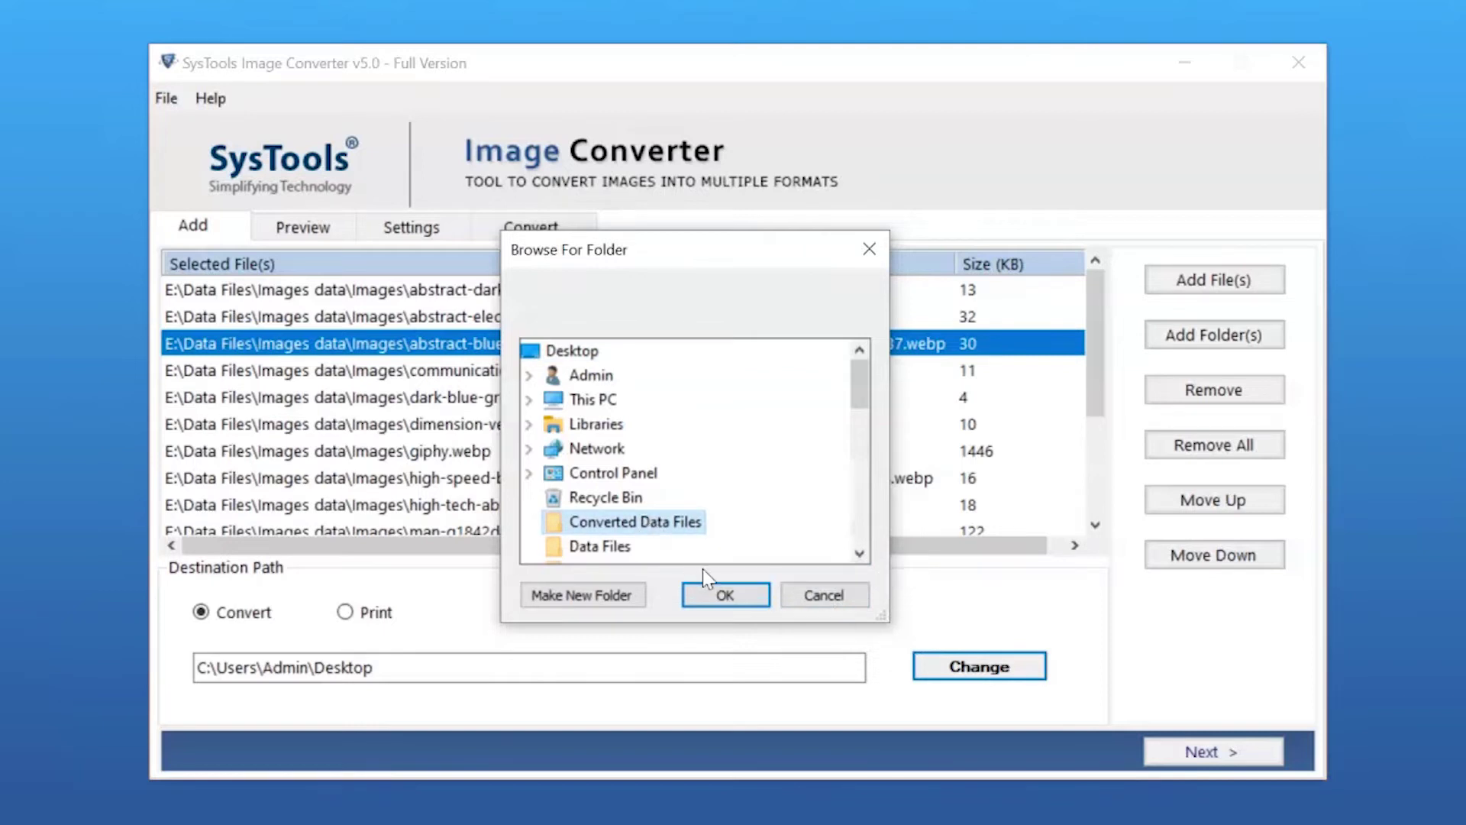
pyautogui.click(725, 594)
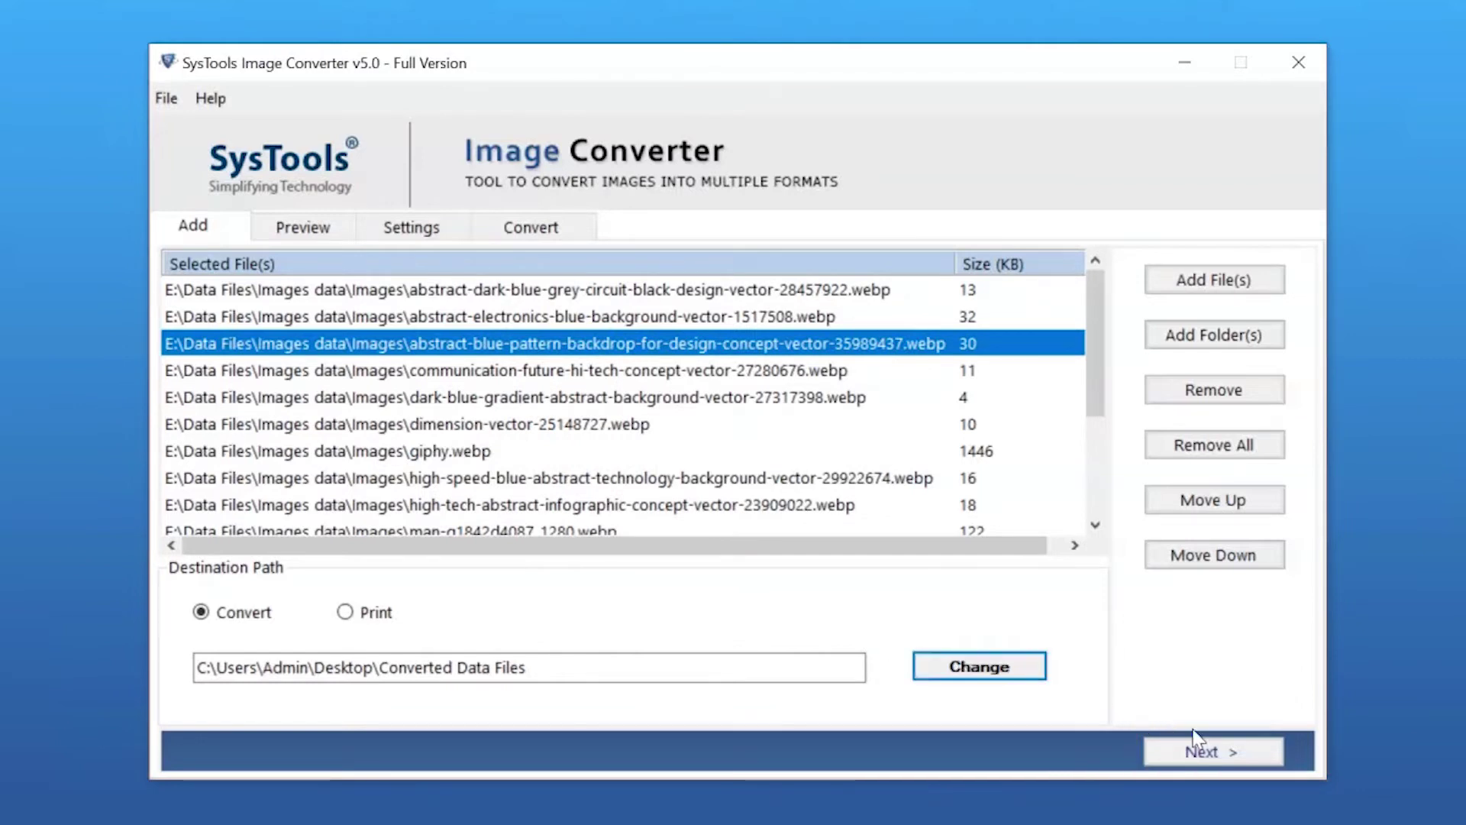
pyautogui.click(1250, 753)
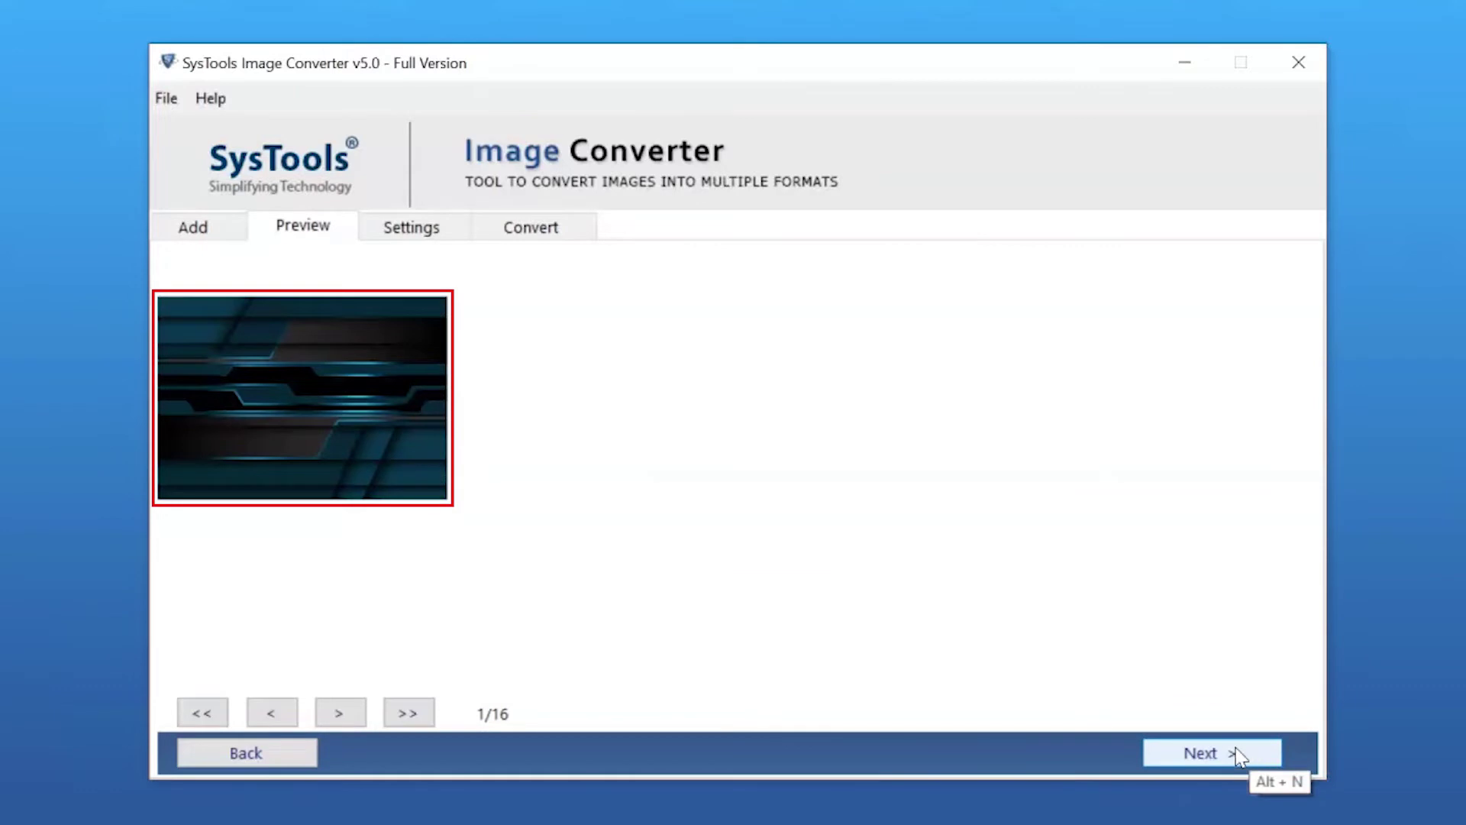
# Preview images up to 3 of 16, then advance to the export settings page
pyautogui.click(339, 715)
pyautogui.click(339, 715)
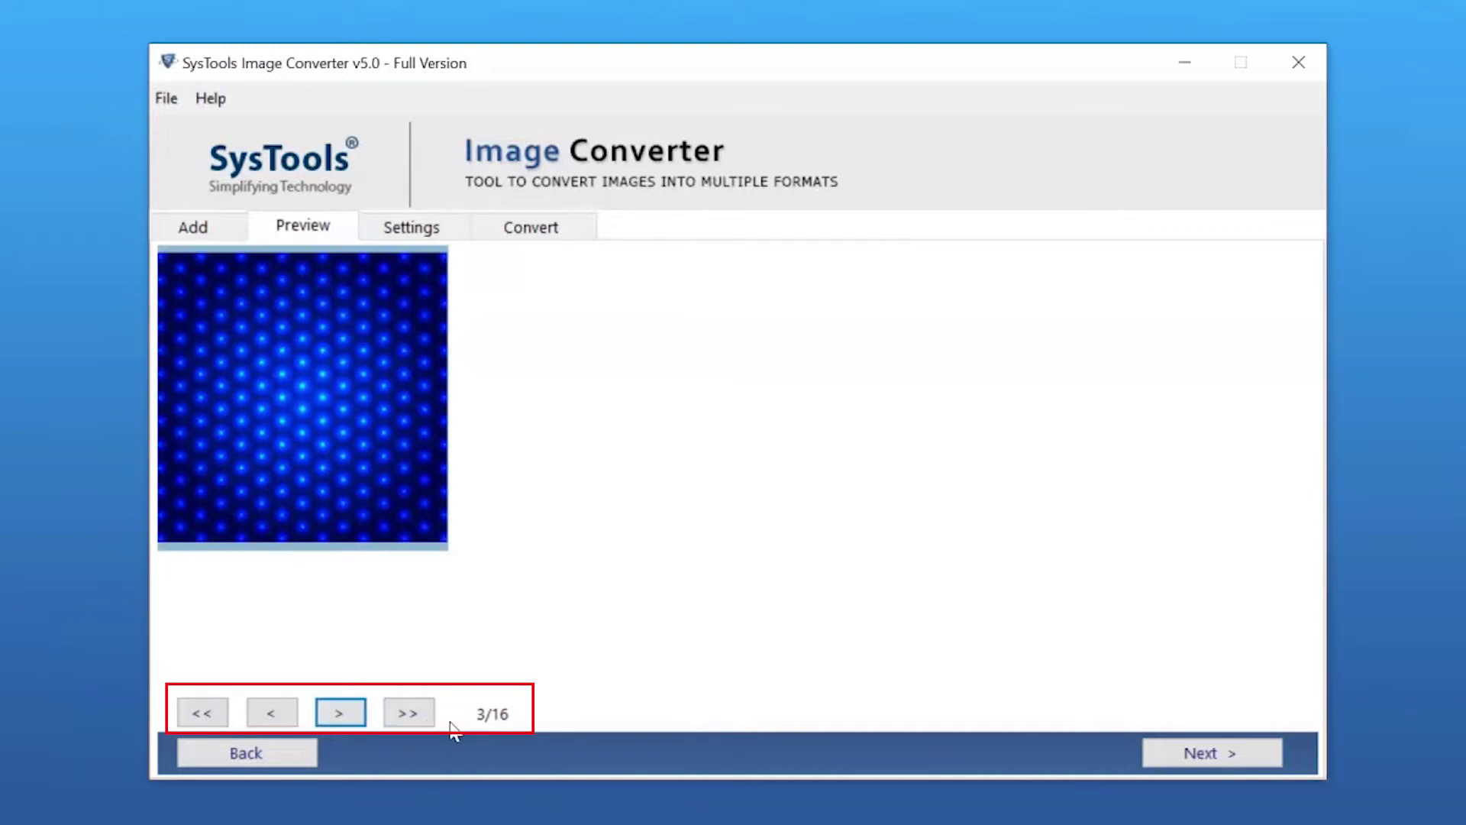
pyautogui.click(1215, 756)
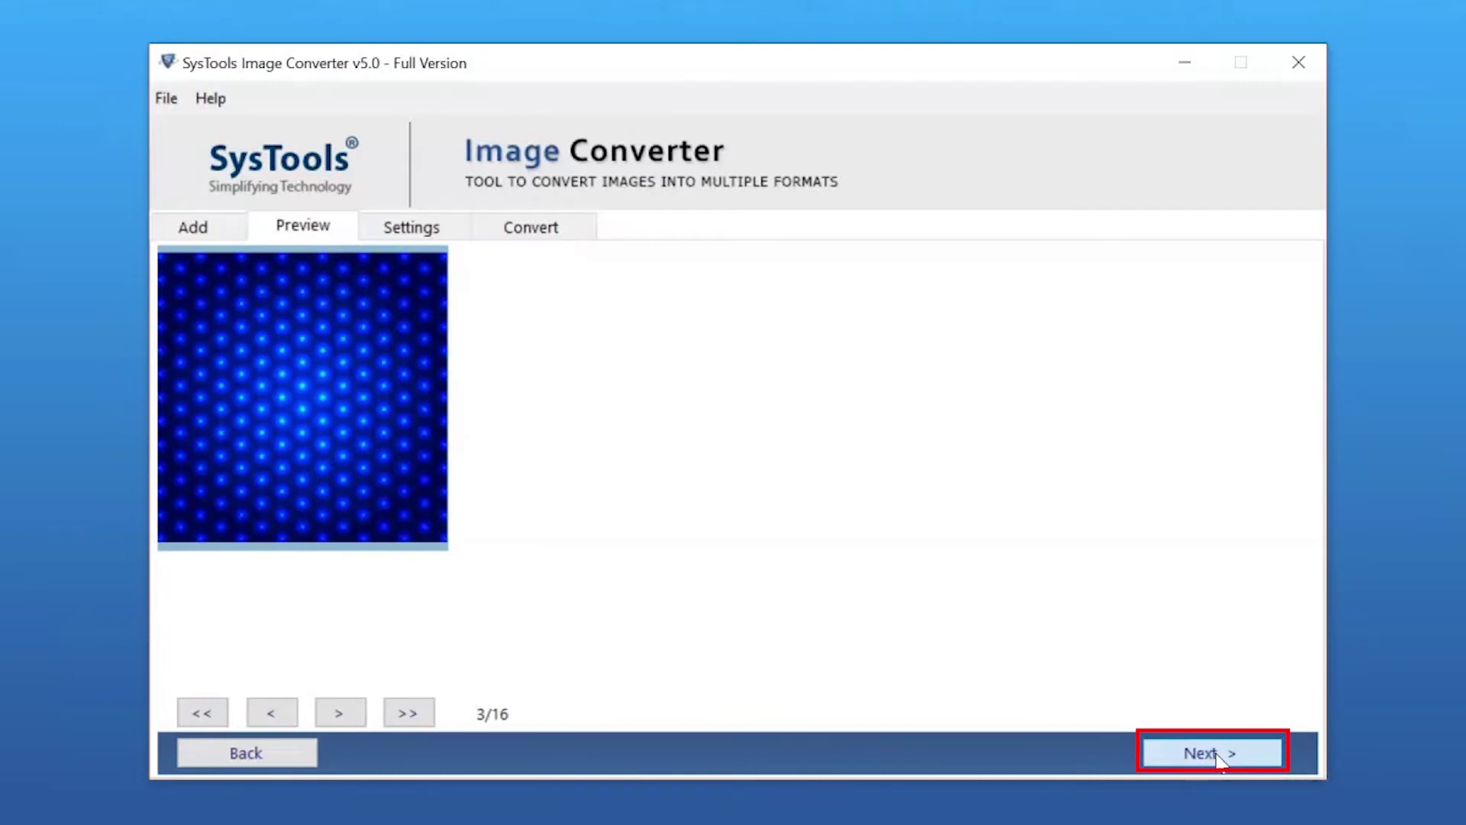
pyautogui.click(1214, 753)
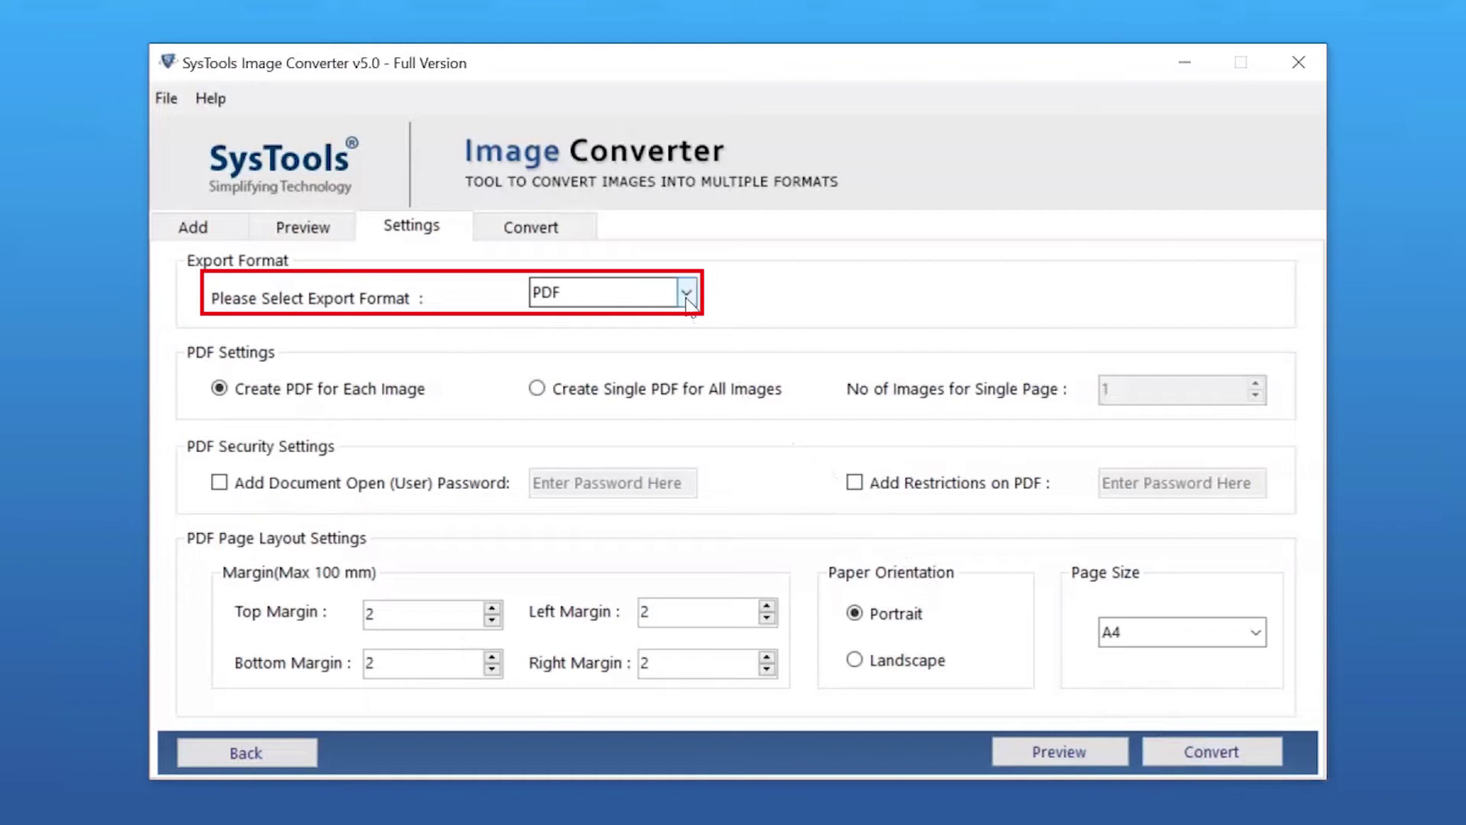
# Choose JPG in the Export Format dropdown
pyautogui.click(687, 296)
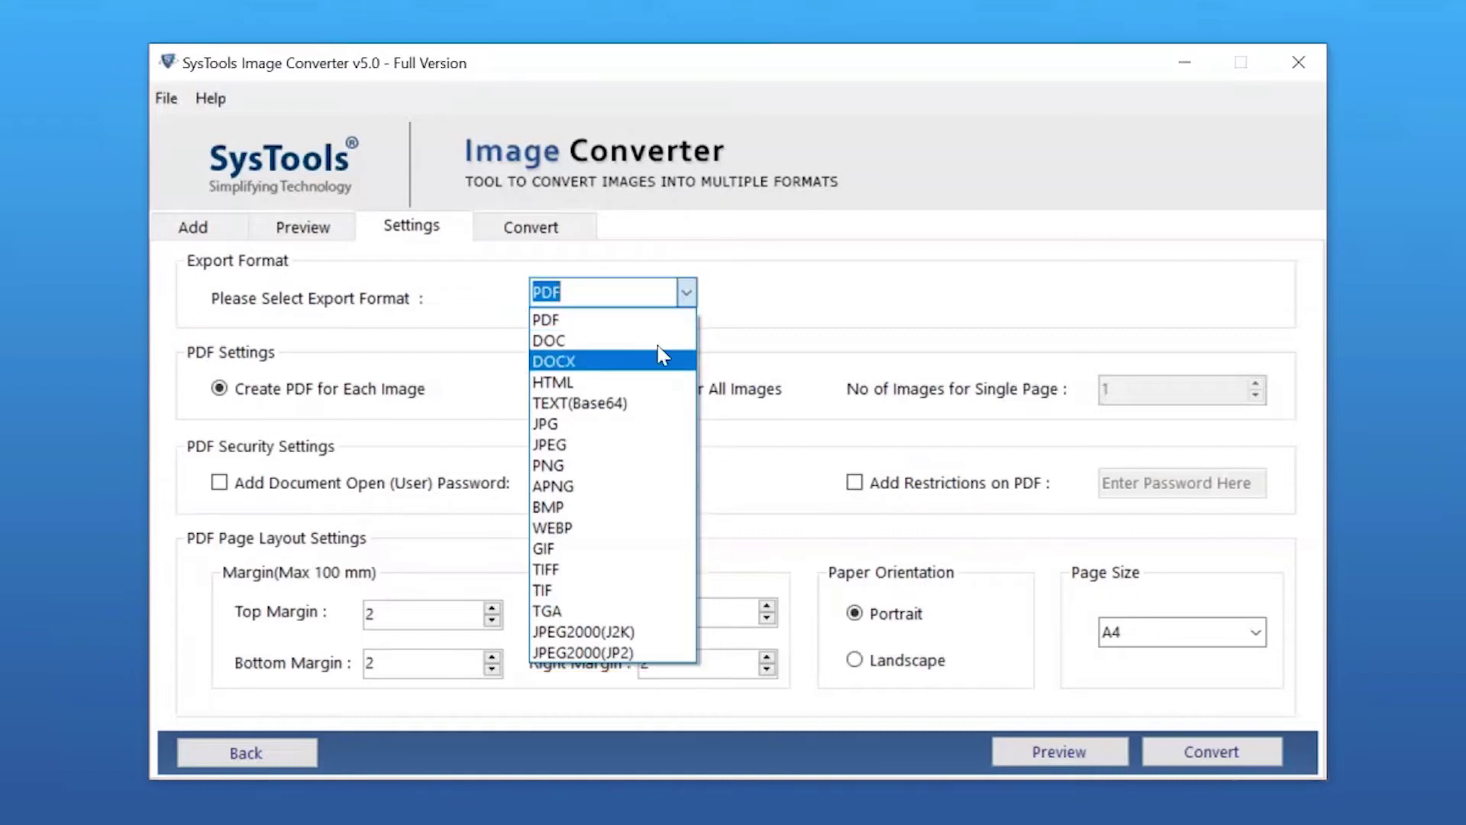
pyautogui.click(567, 423)
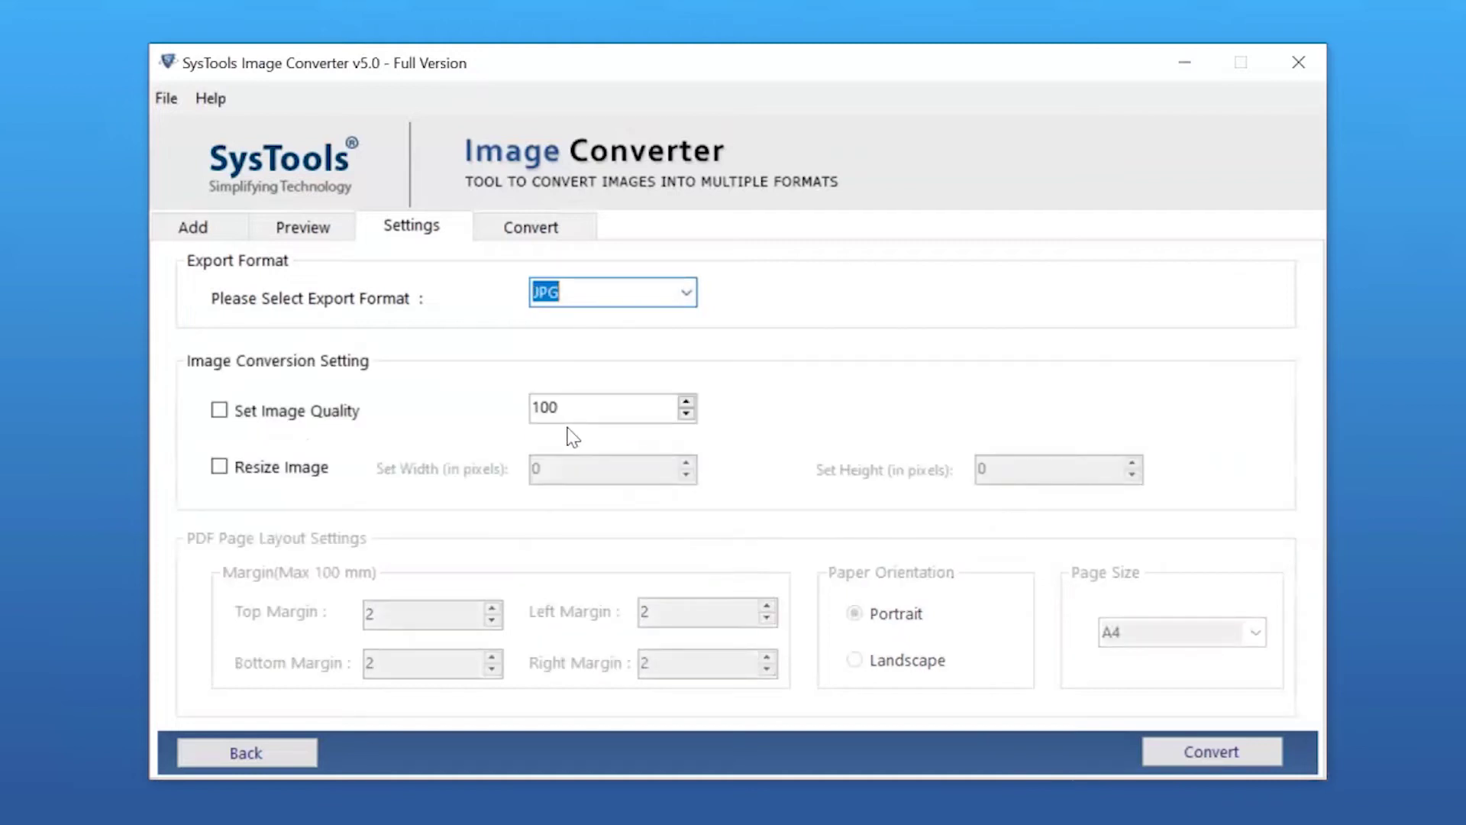
pyautogui.click(218, 411)
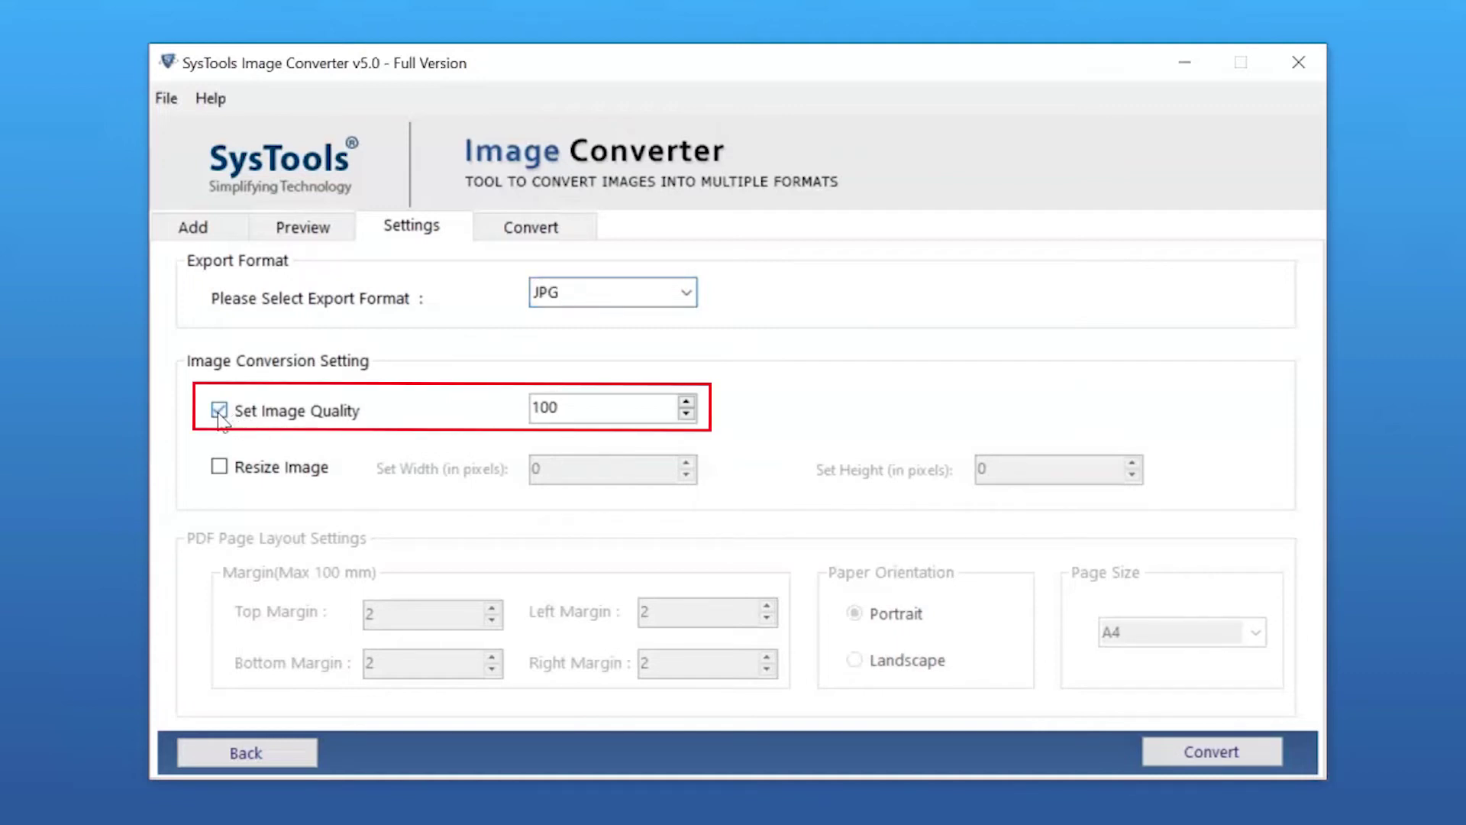
pyautogui.click(689, 418)
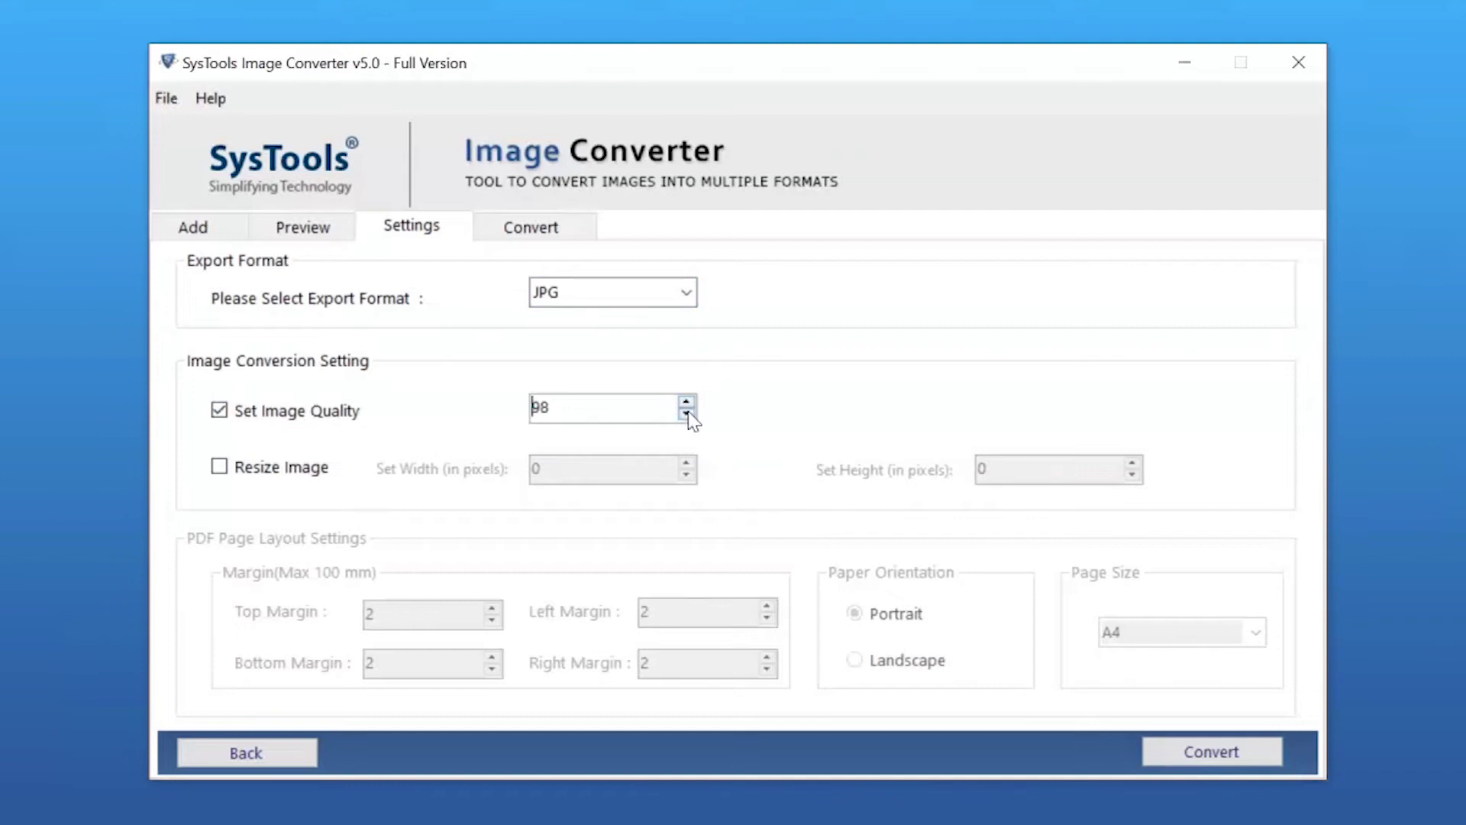
pyautogui.click(688, 405)
pyautogui.click(218, 410)
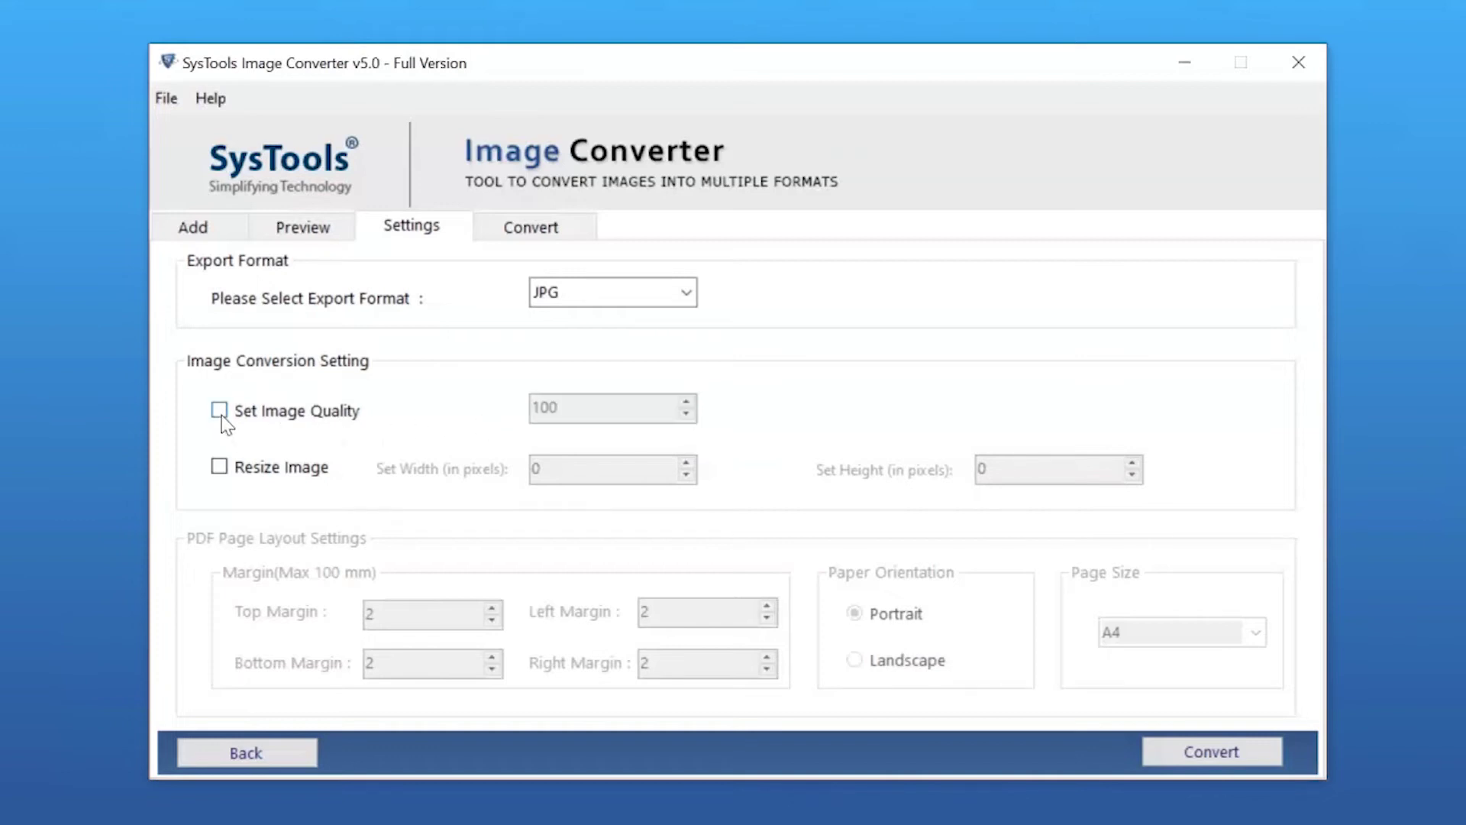
pyautogui.click(219, 467)
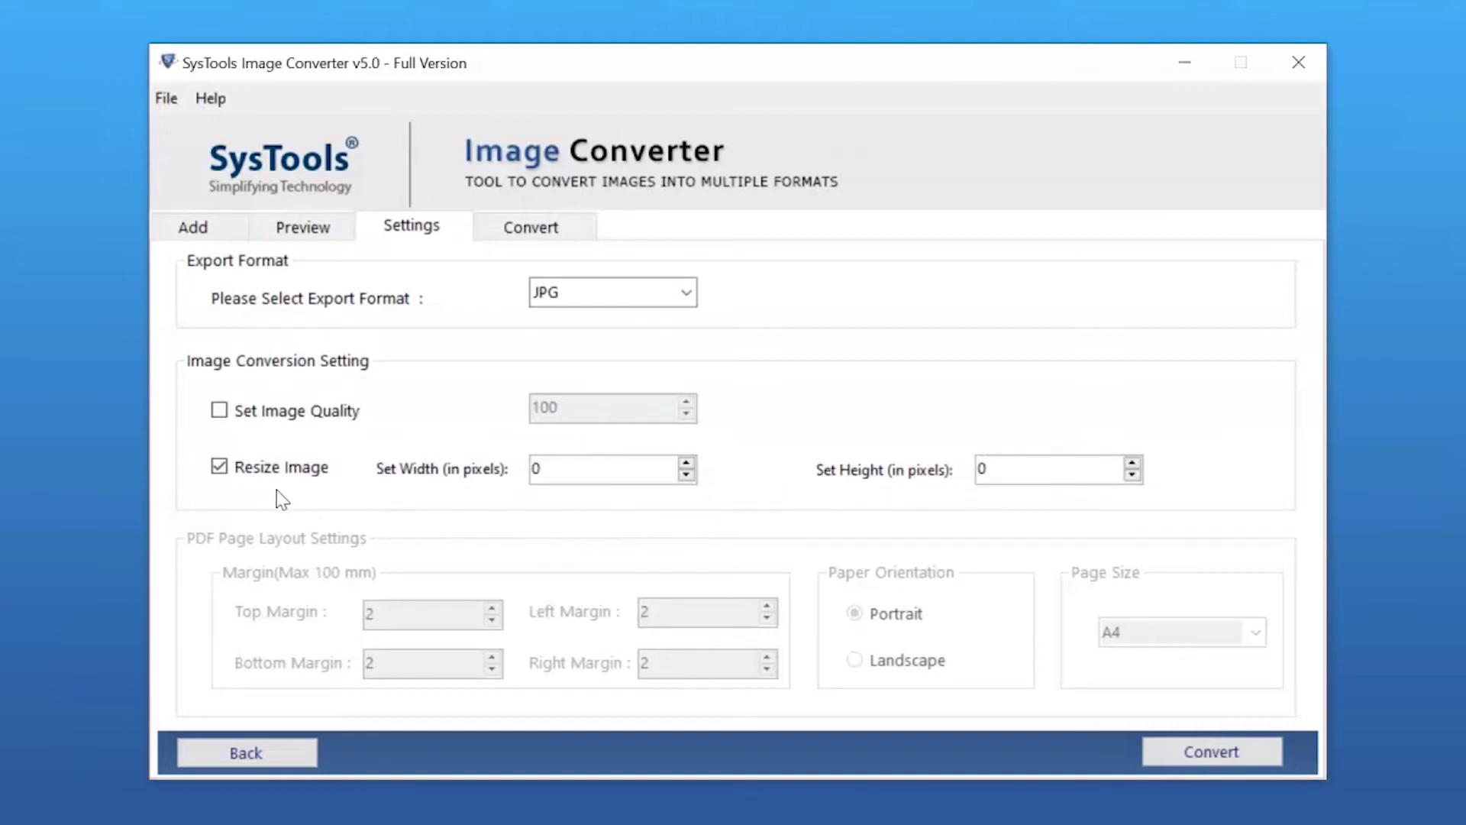
pyautogui.click(218, 469)
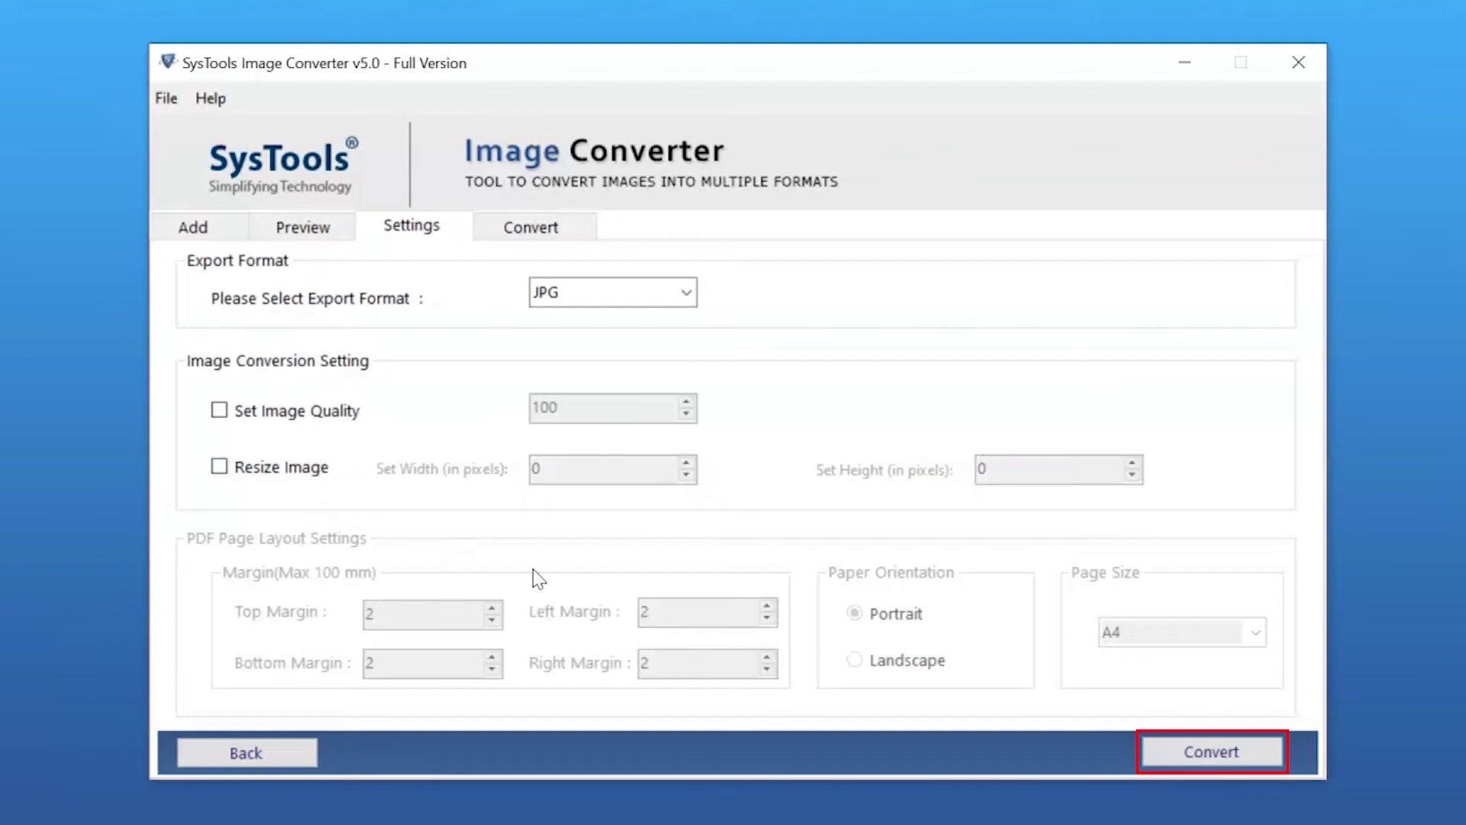
# Run Convert on the 16 images and acknowledge 'Image converted successfully'
pyautogui.click(1210, 751)
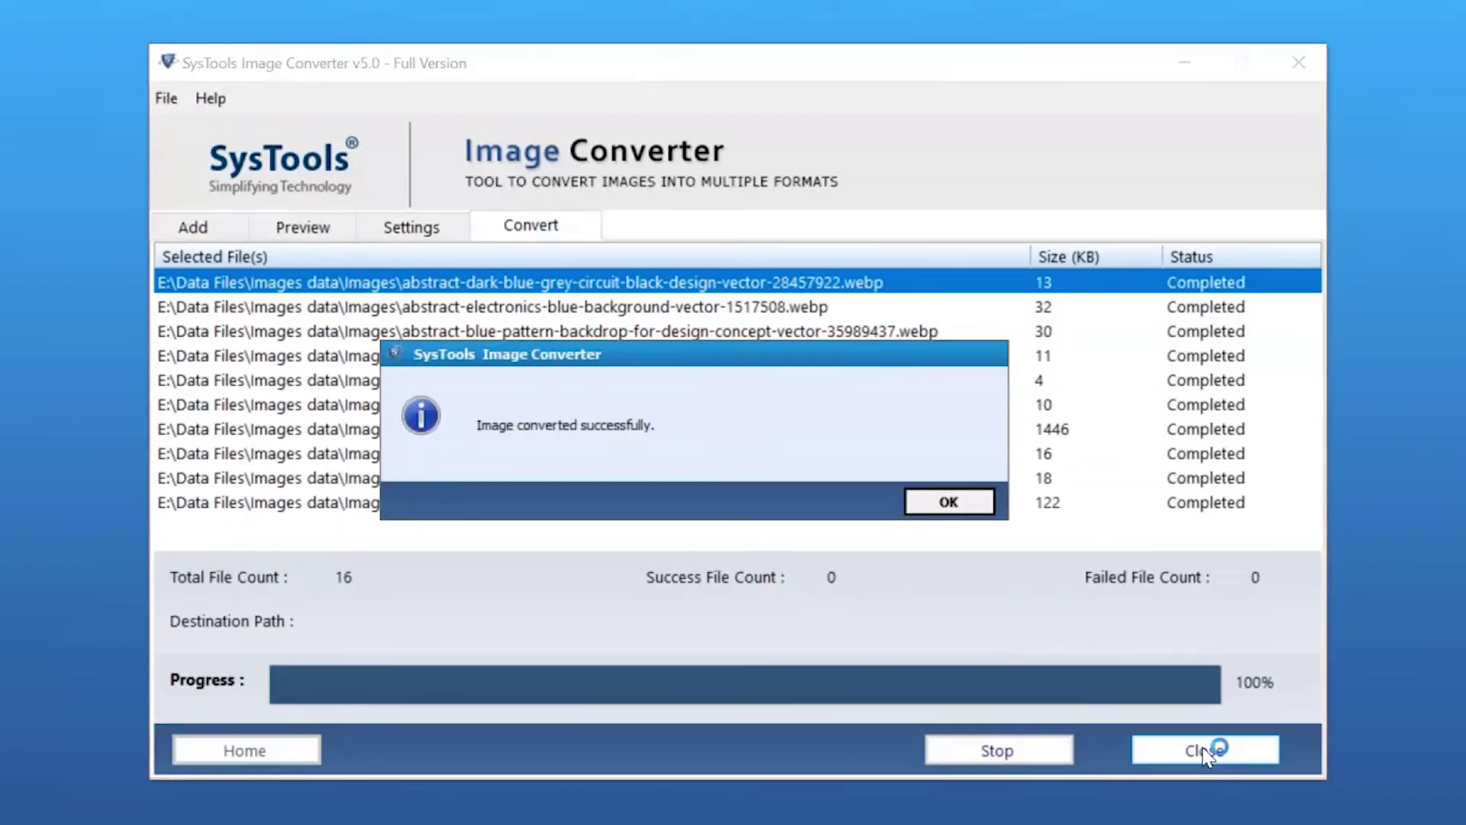
pyautogui.click(949, 502)
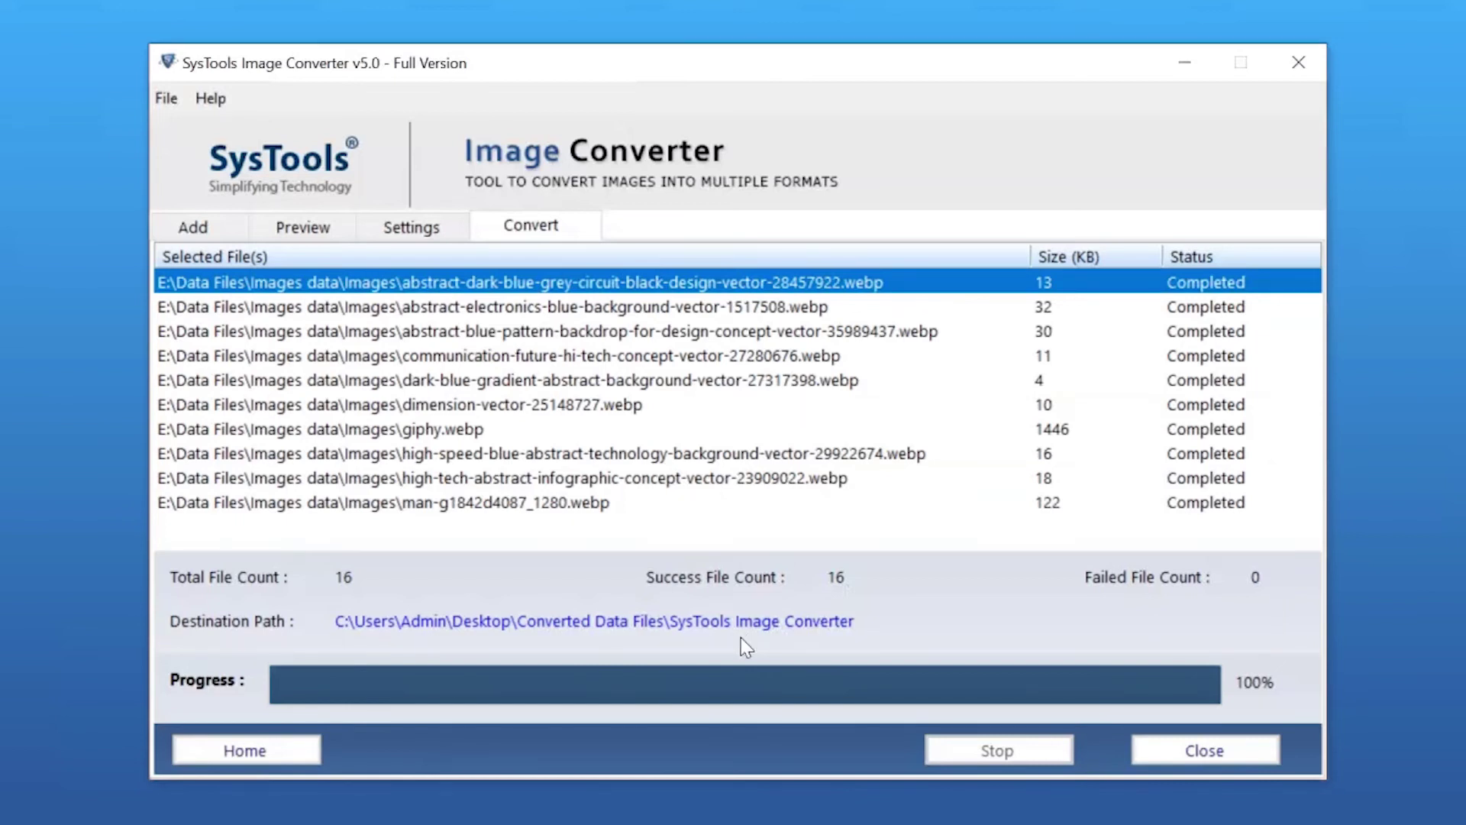
# Follow the Destination Path link to view Converted Data Files in File Explorer
pyautogui.click(671, 629)
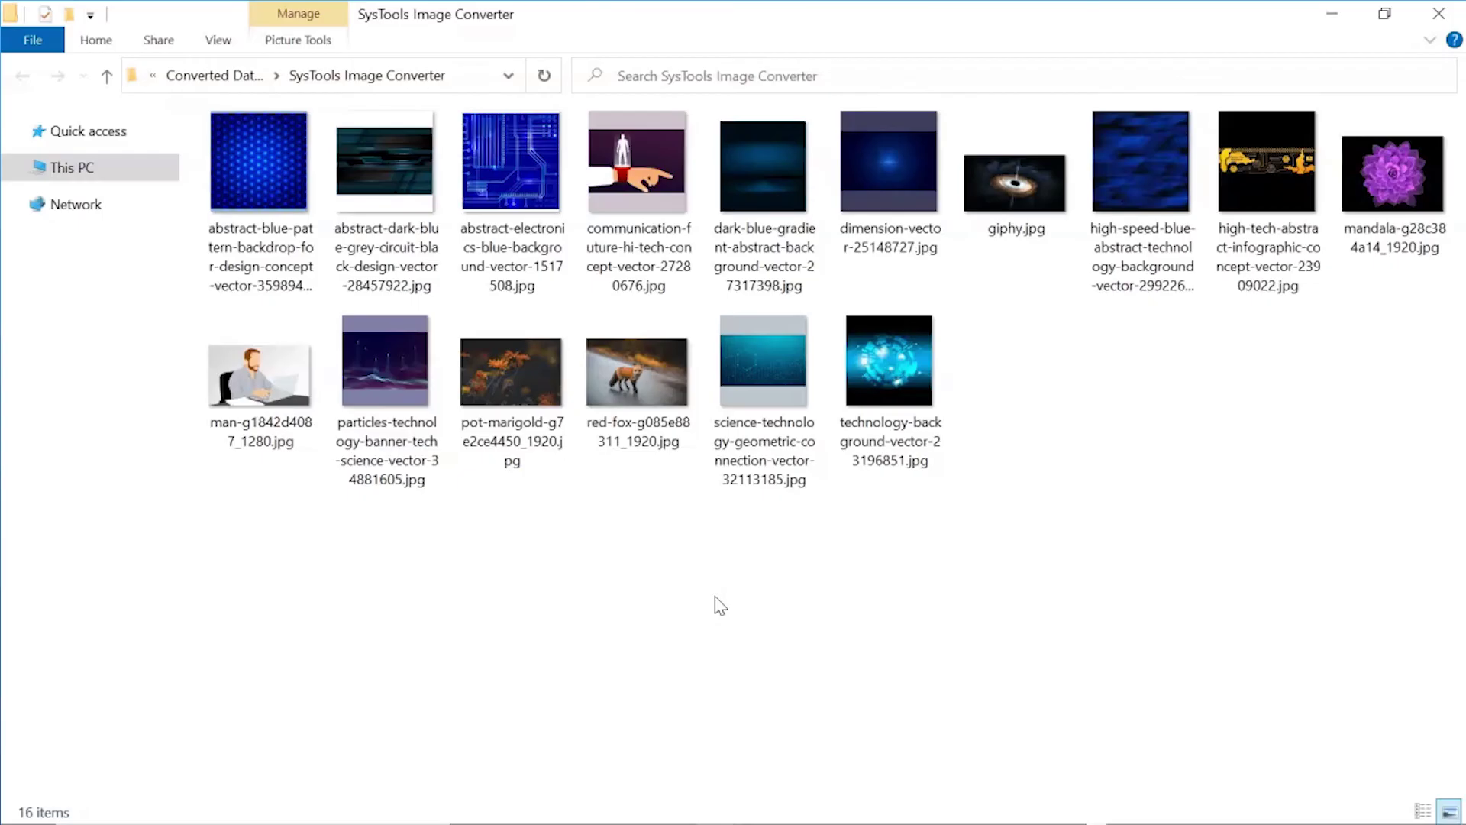